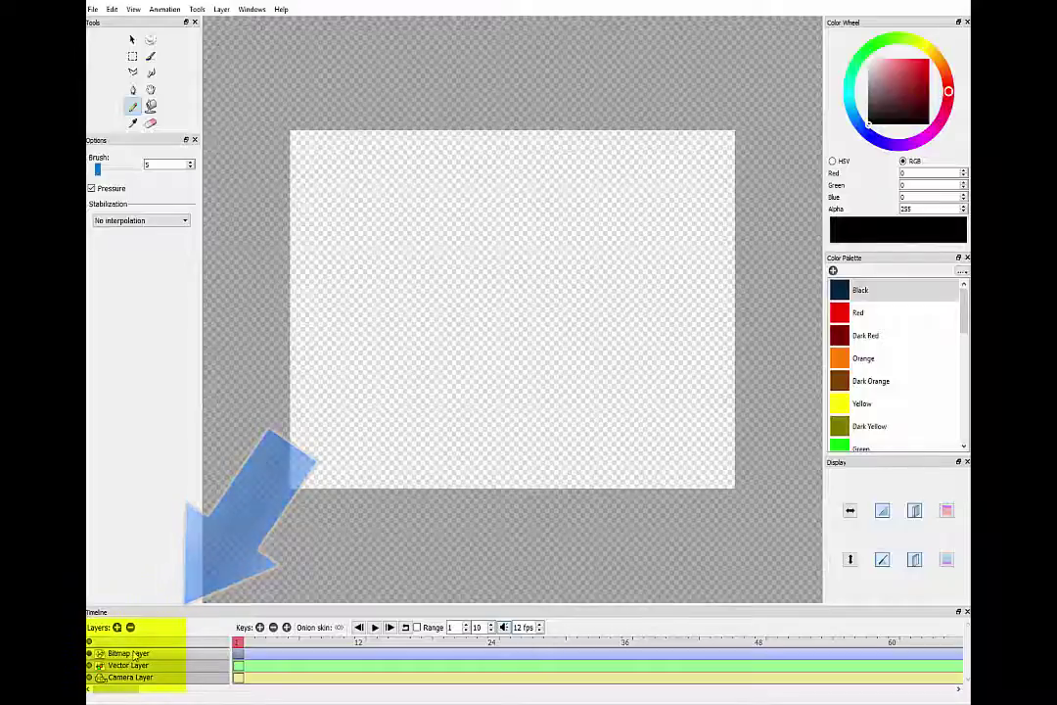
# - Rename the Timeline's Bitmap Layer to 'reference' through Layer Properties
pyautogui.doubleClick(129, 653)
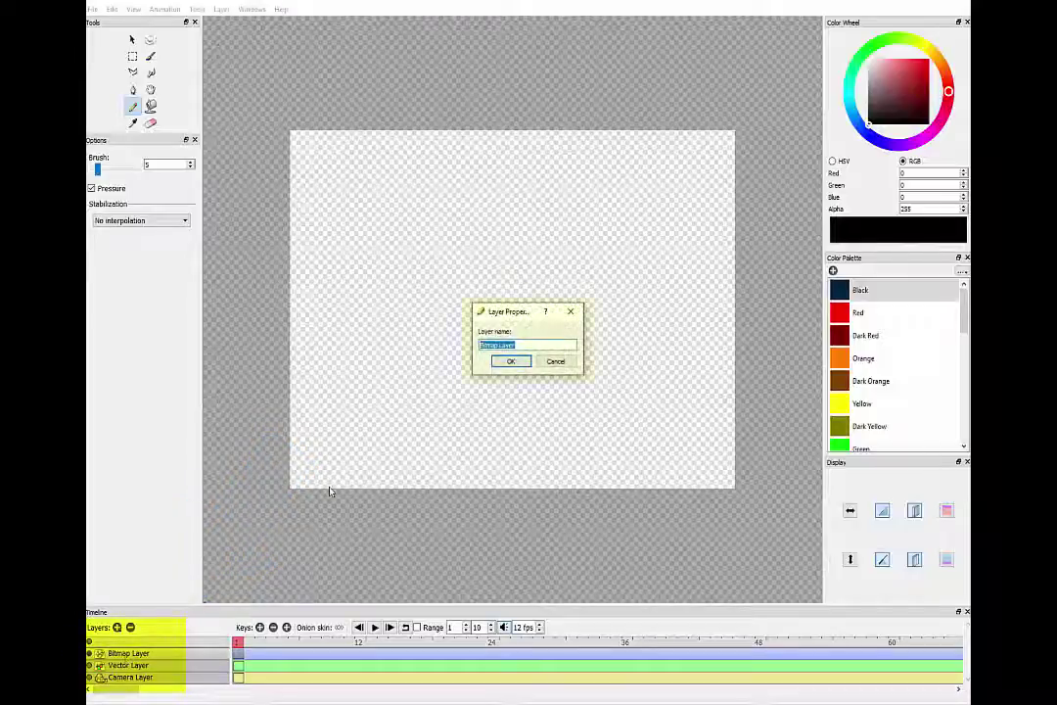
pyautogui.write('reference')
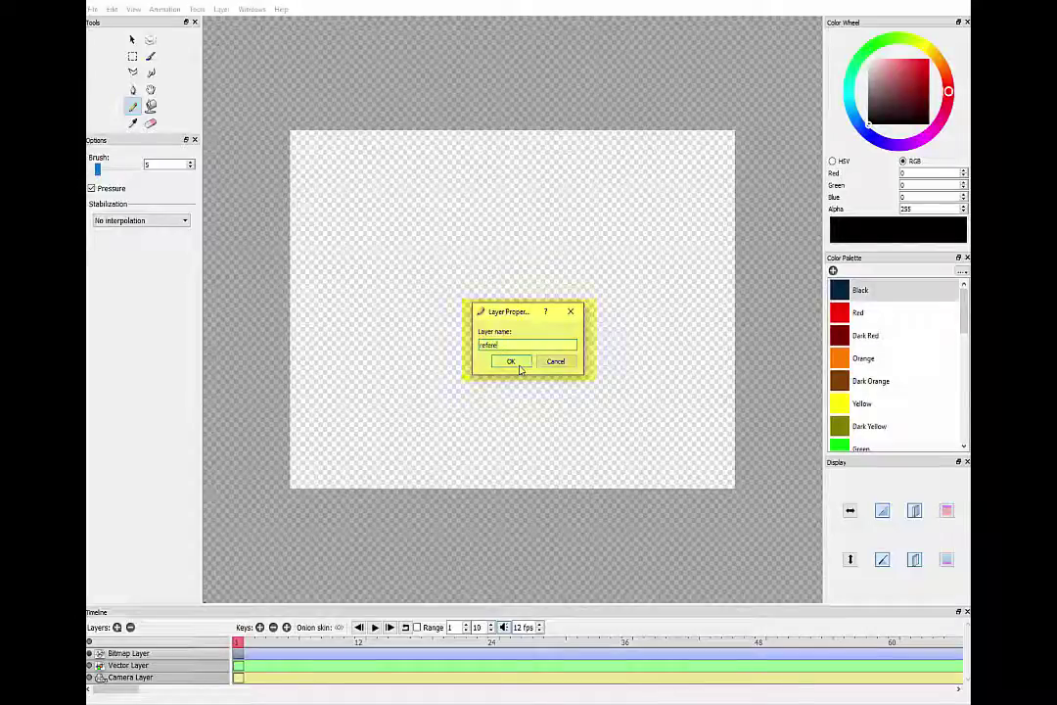
pyautogui.click(510, 362)
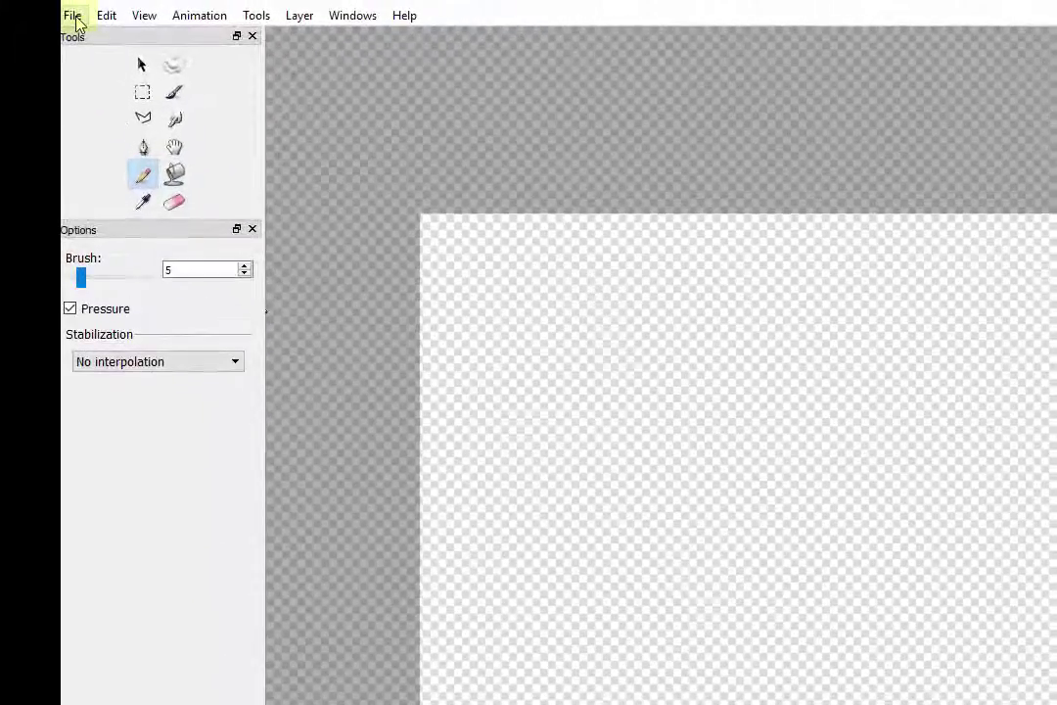
# - Import the CatIntroGif image into the reference layer
pyautogui.click(74, 17)
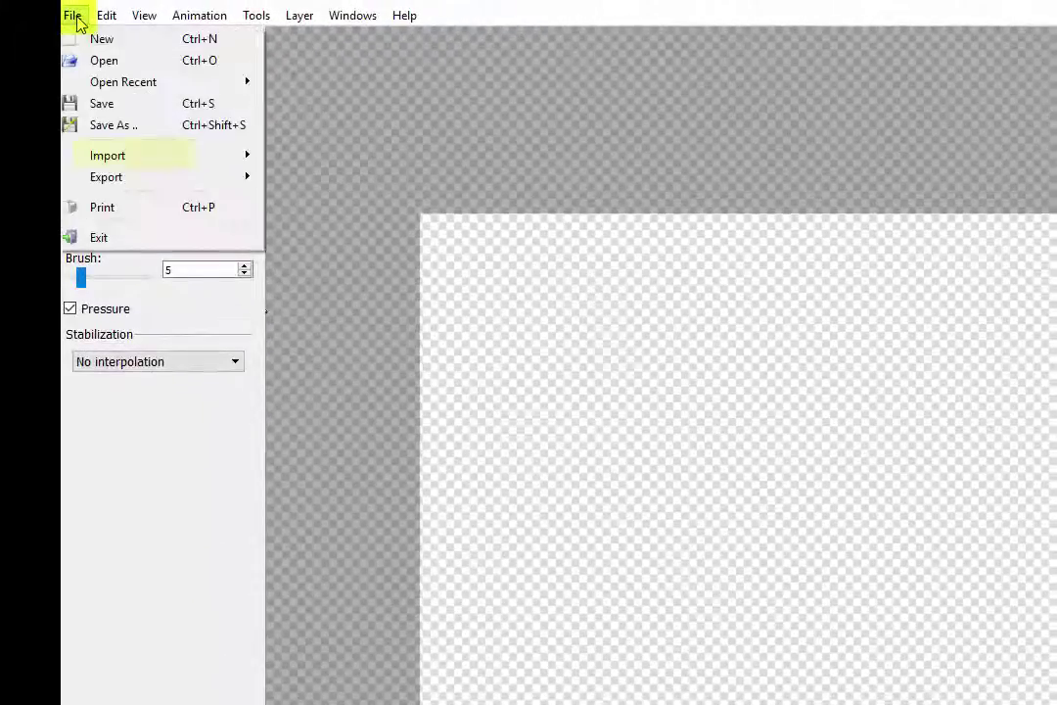
pyautogui.moveTo(142, 162)
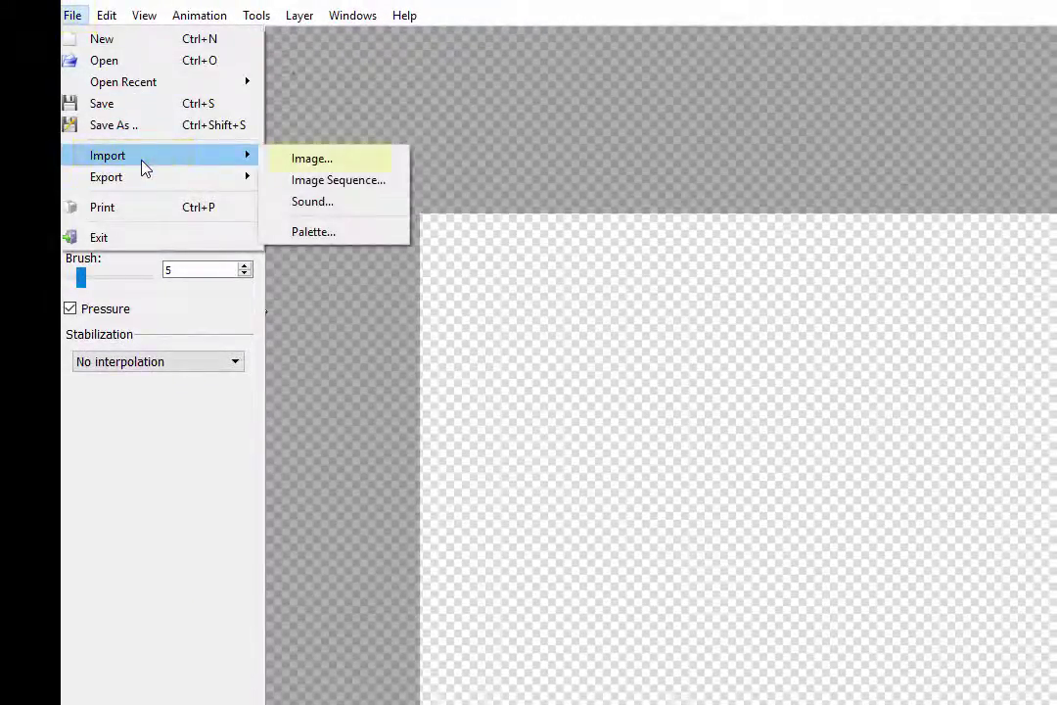
pyautogui.click(328, 161)
pyautogui.scroll(-5, 494, 389)
pyautogui.scroll(3, 448, 390)
pyautogui.scroll(-3, 447, 389)
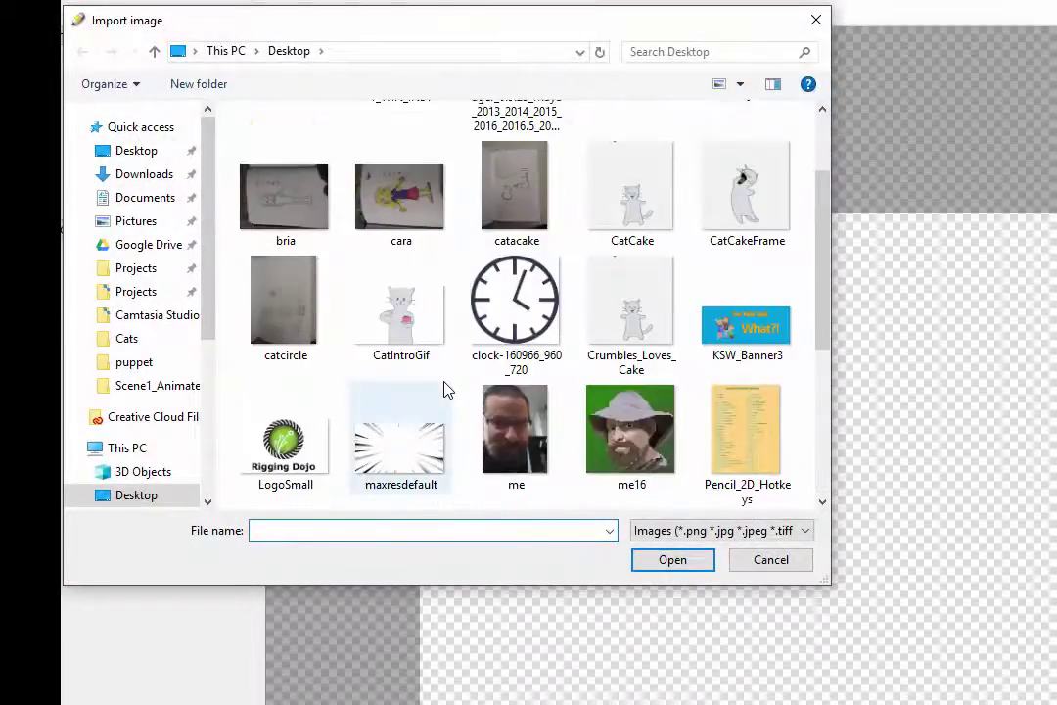
pyautogui.click(380, 338)
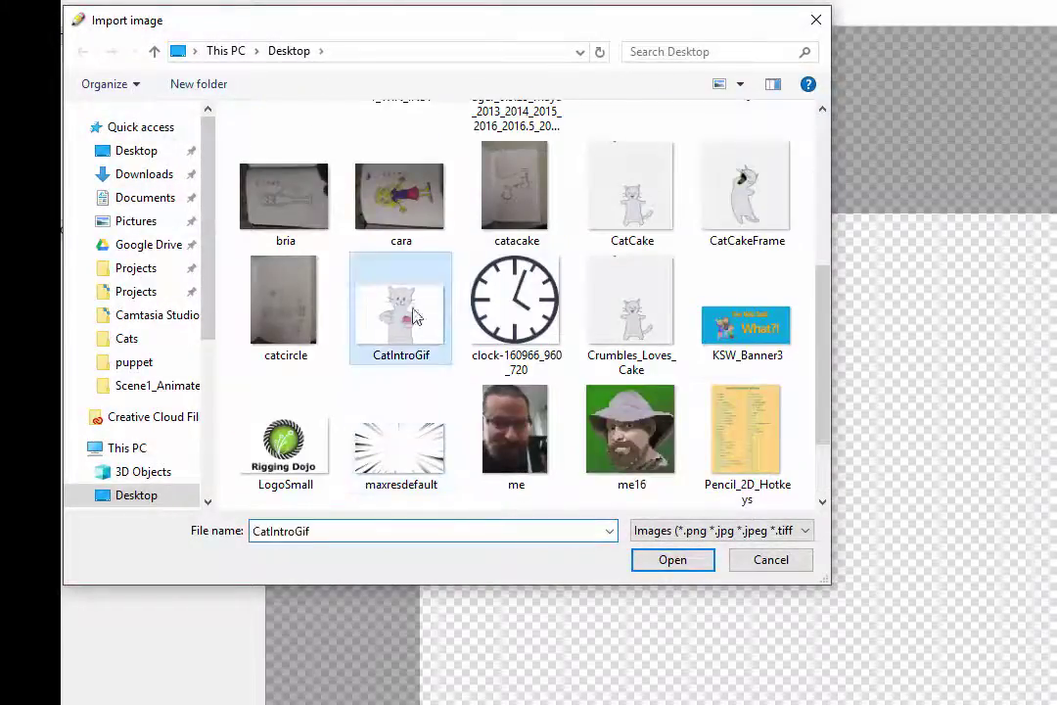
pyautogui.click(670, 565)
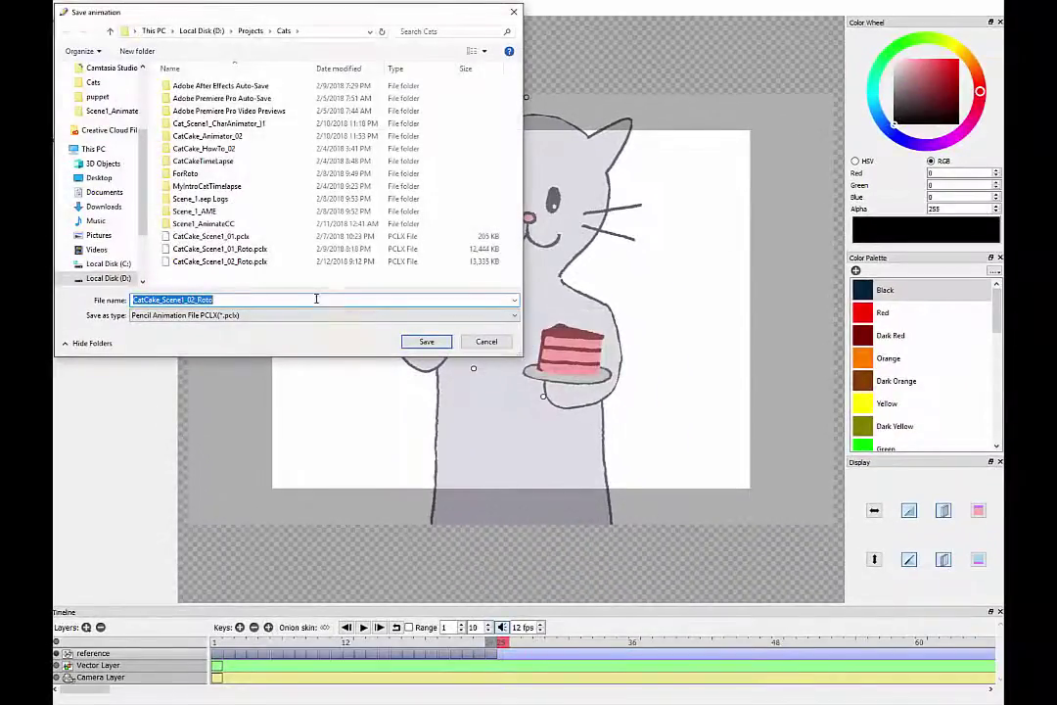
# - Save the project over the existing CatCake_Scene1_02_Roto.pclx
pyautogui.click(244, 261)
pyautogui.click(427, 341)
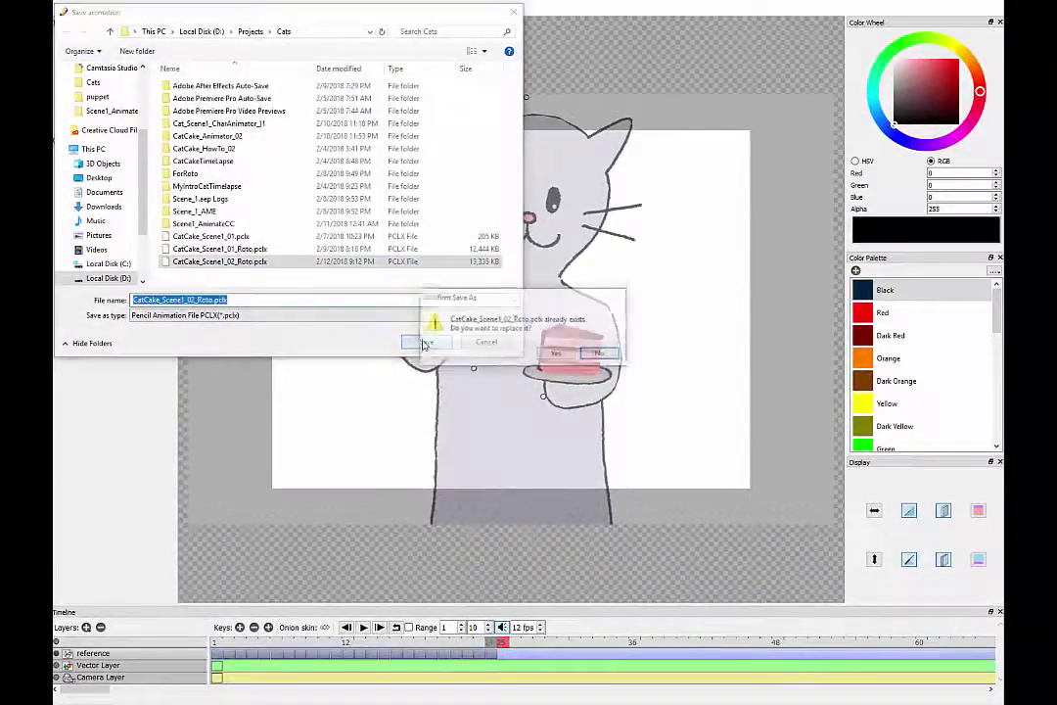
pyautogui.click(554, 354)
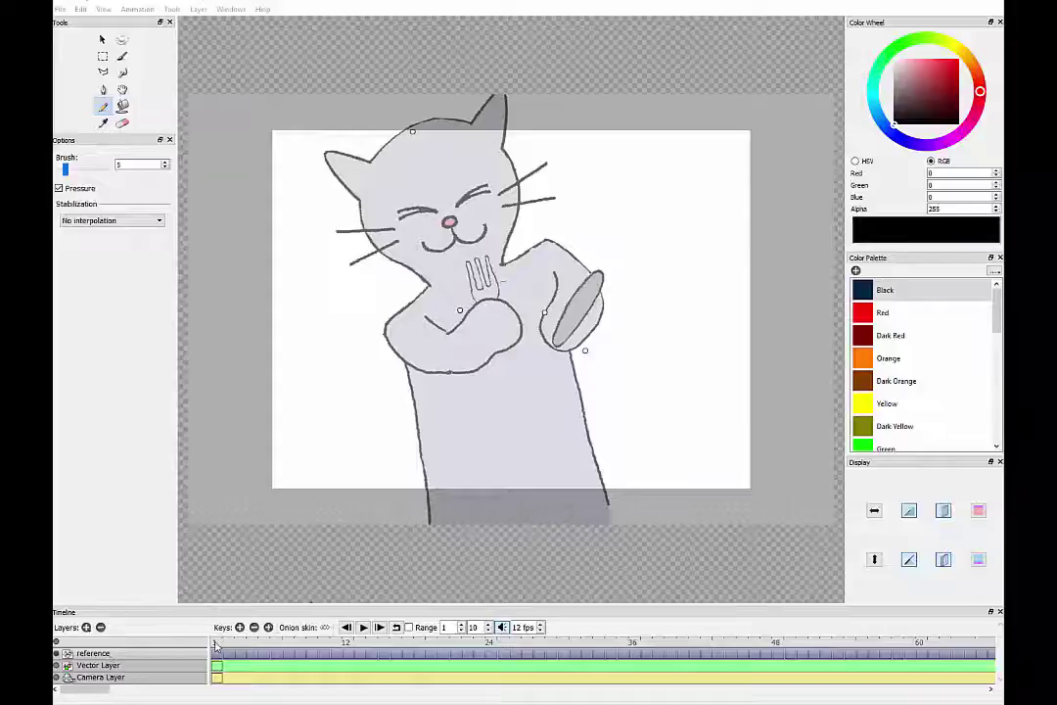
# - Scrub through the opening frames, play the cat animation, and check the poses around frame 24
pyautogui.click(227, 643)
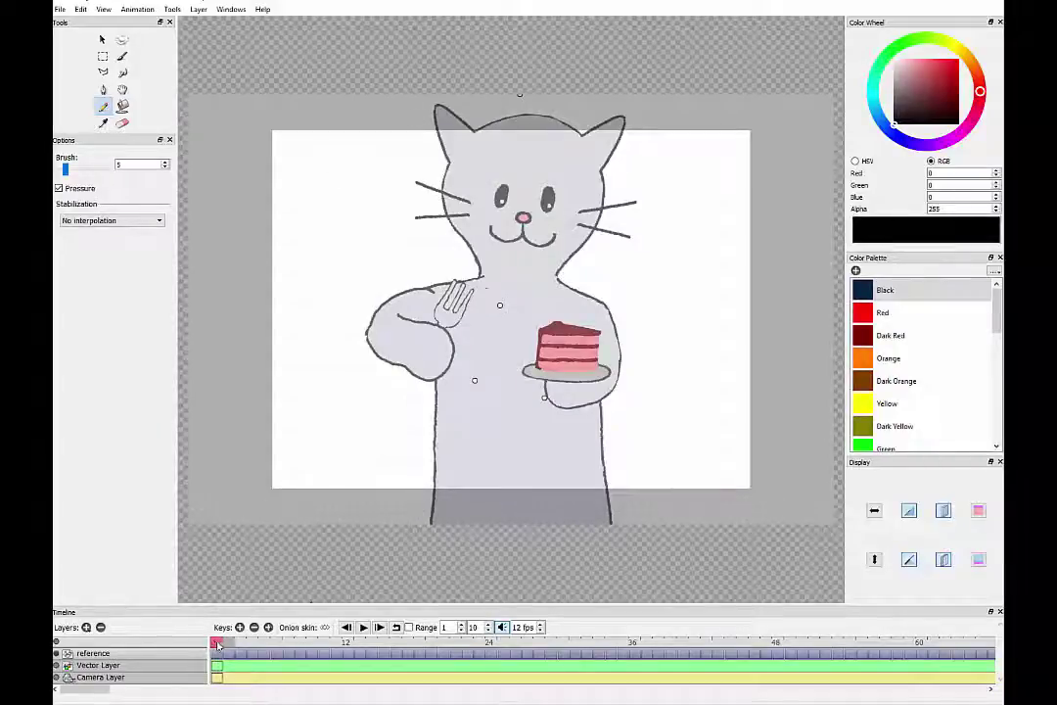
pyautogui.moveTo(236, 646); pyautogui.dragTo(209, 646)
pyautogui.click(364, 628)
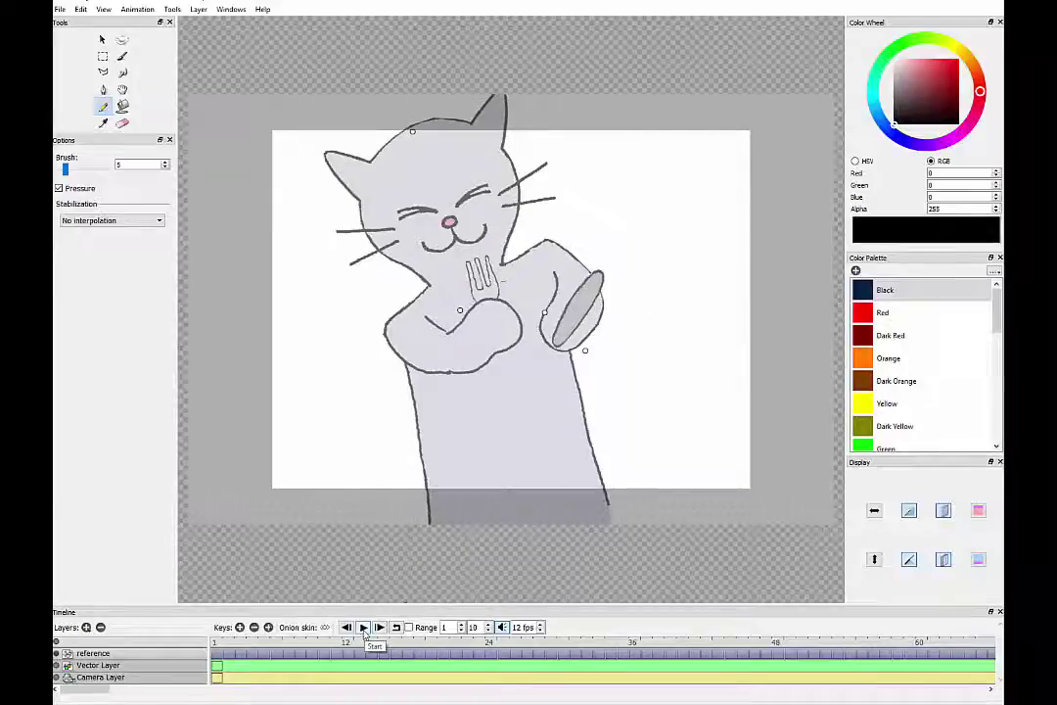
pyautogui.click(491, 643)
pyautogui.moveTo(519, 643); pyautogui.dragTo(367, 646)
# - Review the later frames near 99, return to frame 1, and bring up the File menu
pyautogui.moveTo(111, 692); pyautogui.dragTo(678, 685)
pyautogui.click(741, 643)
pyautogui.moveTo(669, 643); pyautogui.dragTo(338, 638)
pyautogui.moveTo(664, 690); pyautogui.dragTo(83, 689)
pyautogui.click(409, 661)
pyautogui.click(216, 643)
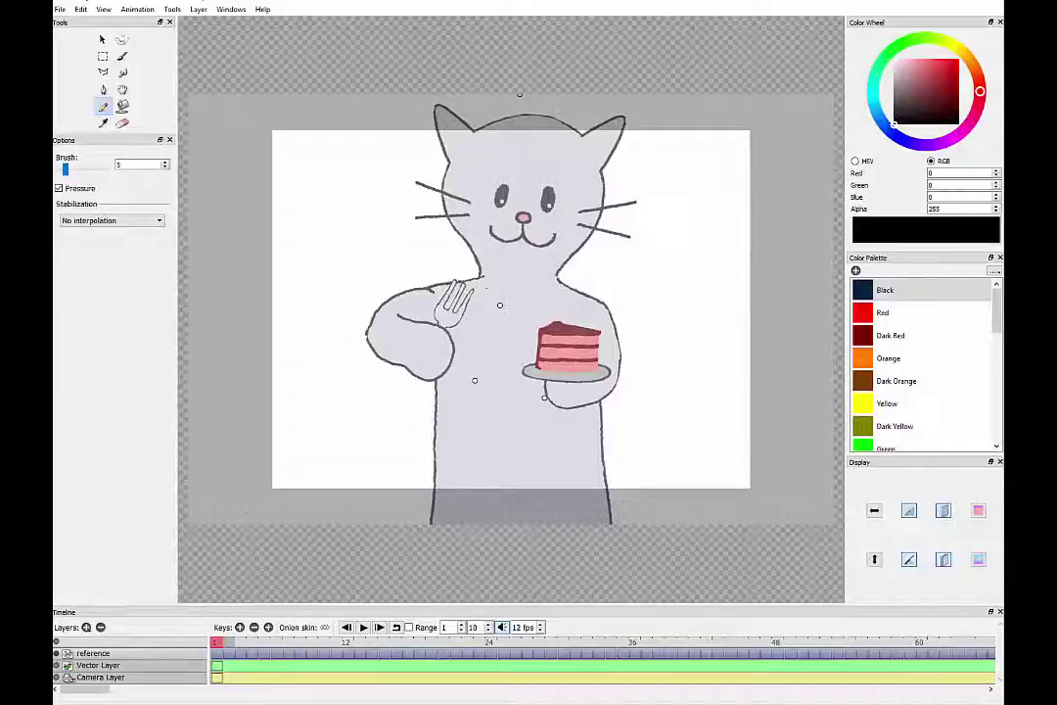
pyautogui.click(60, 10)
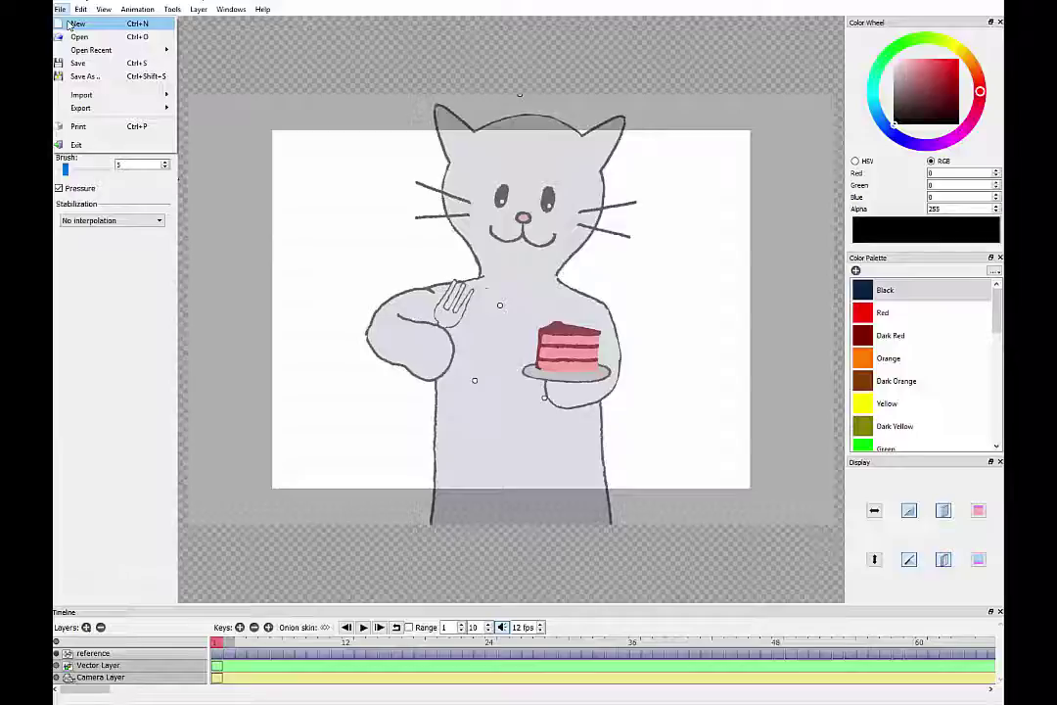
# - Start a new project with File > New and discard the cat animation's unsaved changes
pyautogui.click(71, 25)
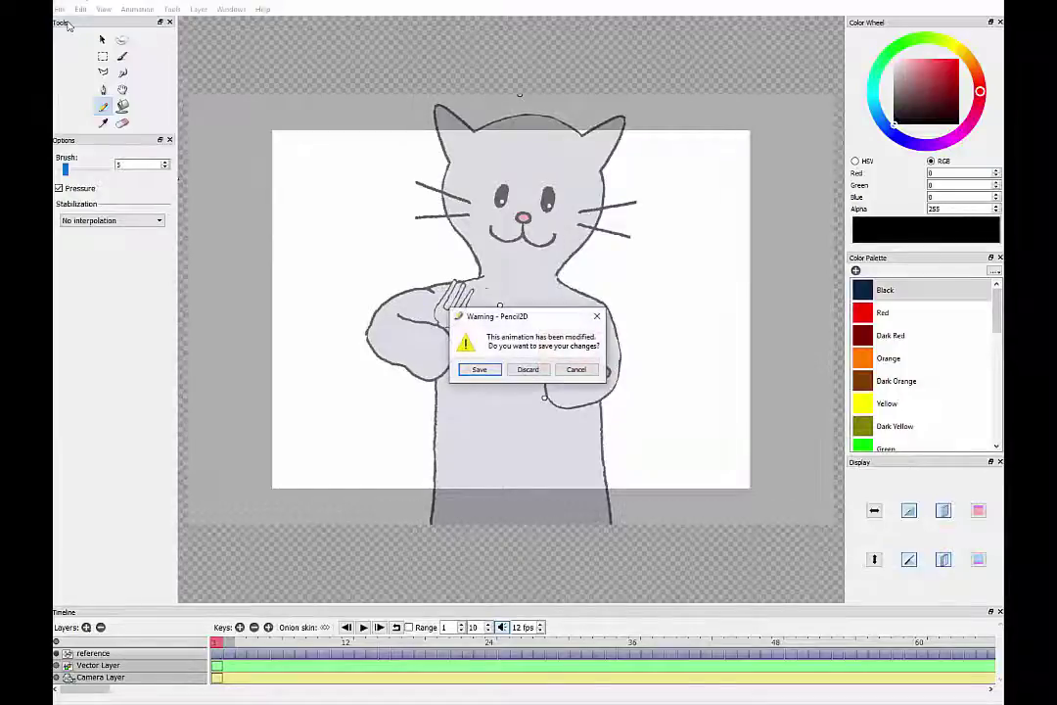
pyautogui.click(529, 370)
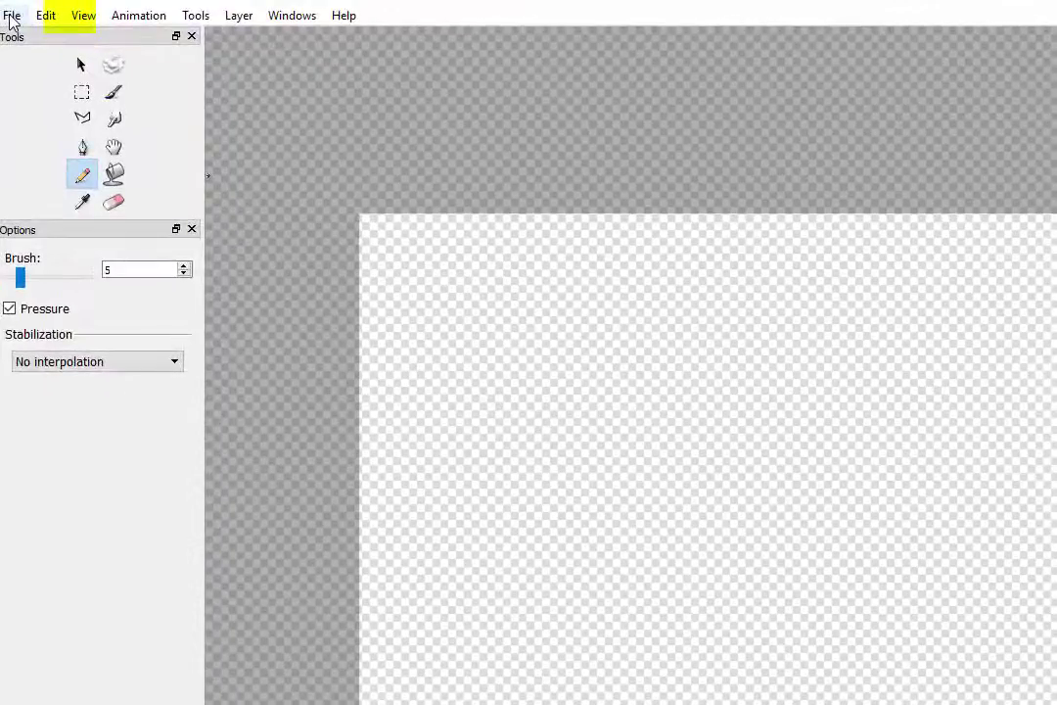
# - Select the Scene1_03 - Copy0001 through Copy0156 frames for image-sequence import
pyautogui.click(60, 10)
pyautogui.moveTo(71, 159)
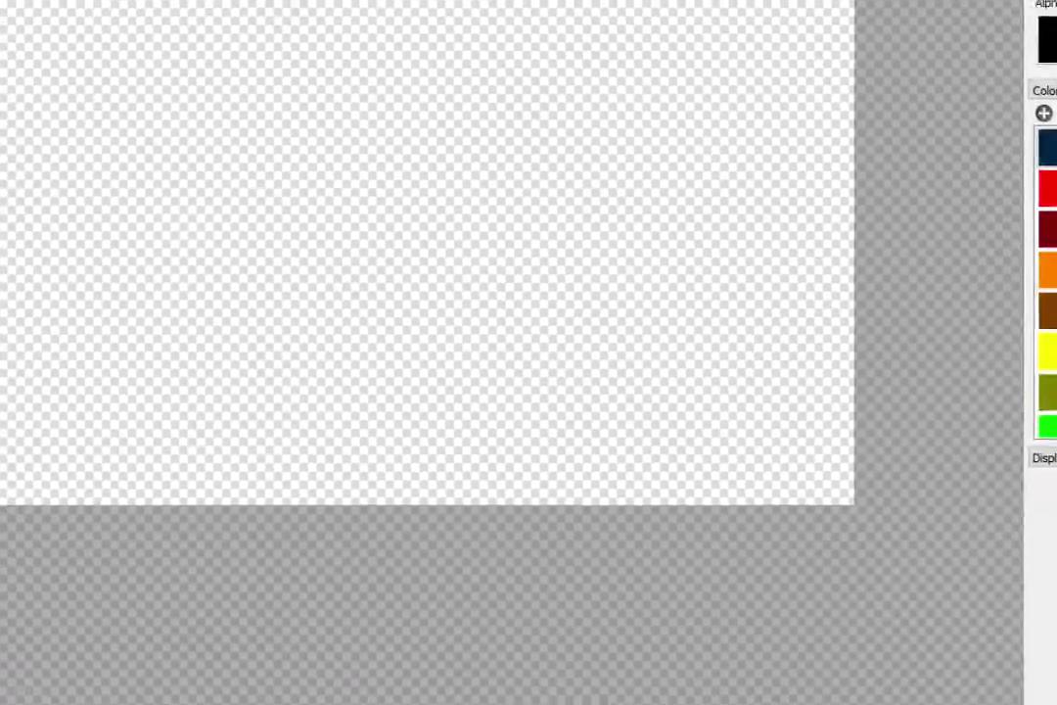
pyautogui.click(154, 70)
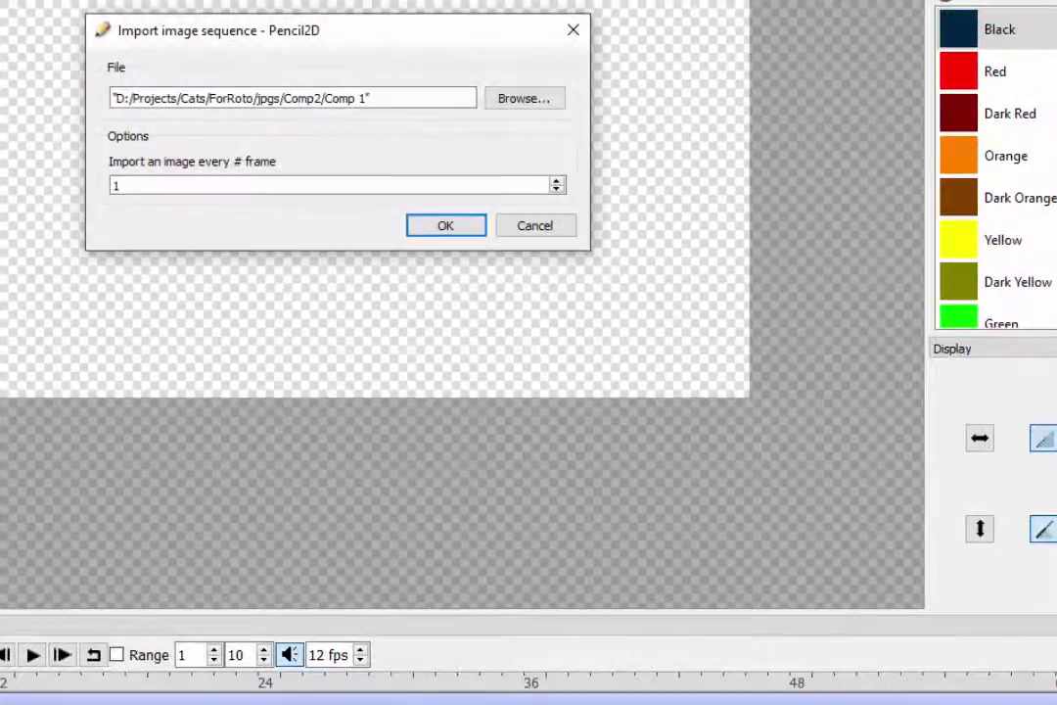
pyautogui.click(524, 98)
pyautogui.click(353, 243)
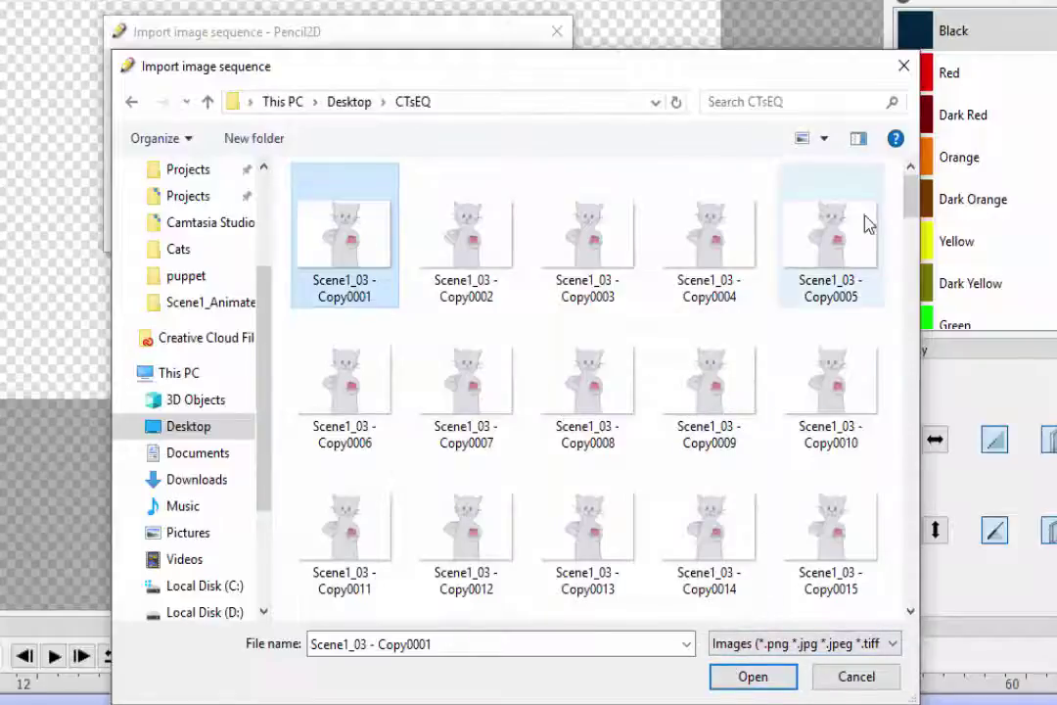
pyautogui.moveTo(915, 196); pyautogui.dragTo(901, 607)
pyautogui.keyDown('shift'); pyautogui.click(343, 563); pyautogui.keyUp('shift')
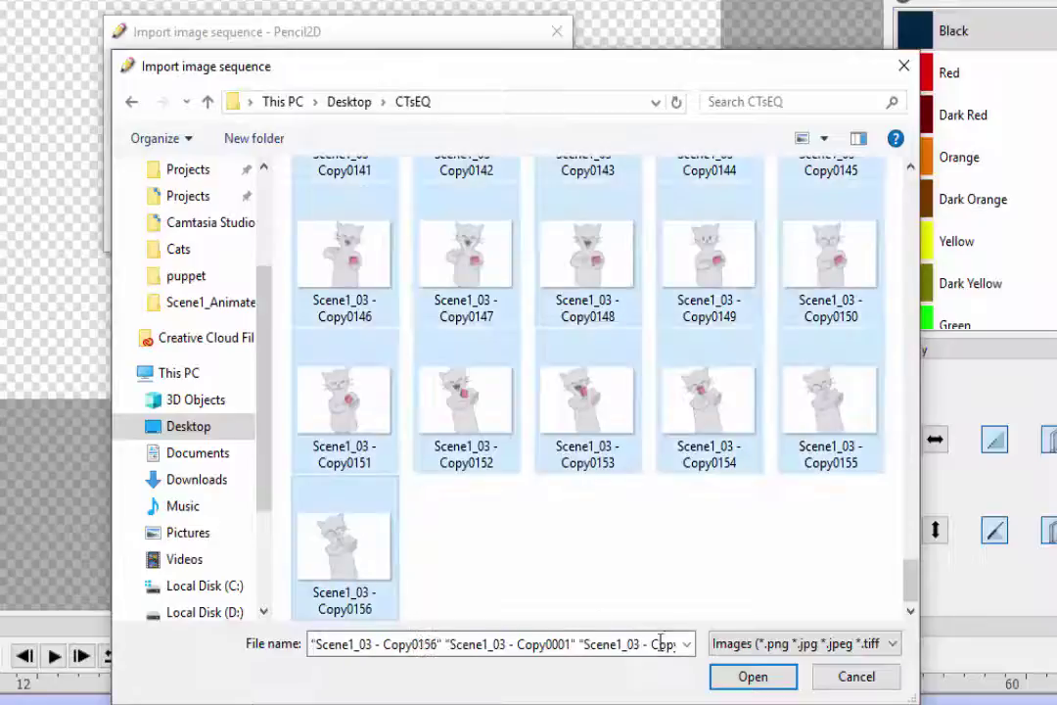
pyautogui.click(749, 678)
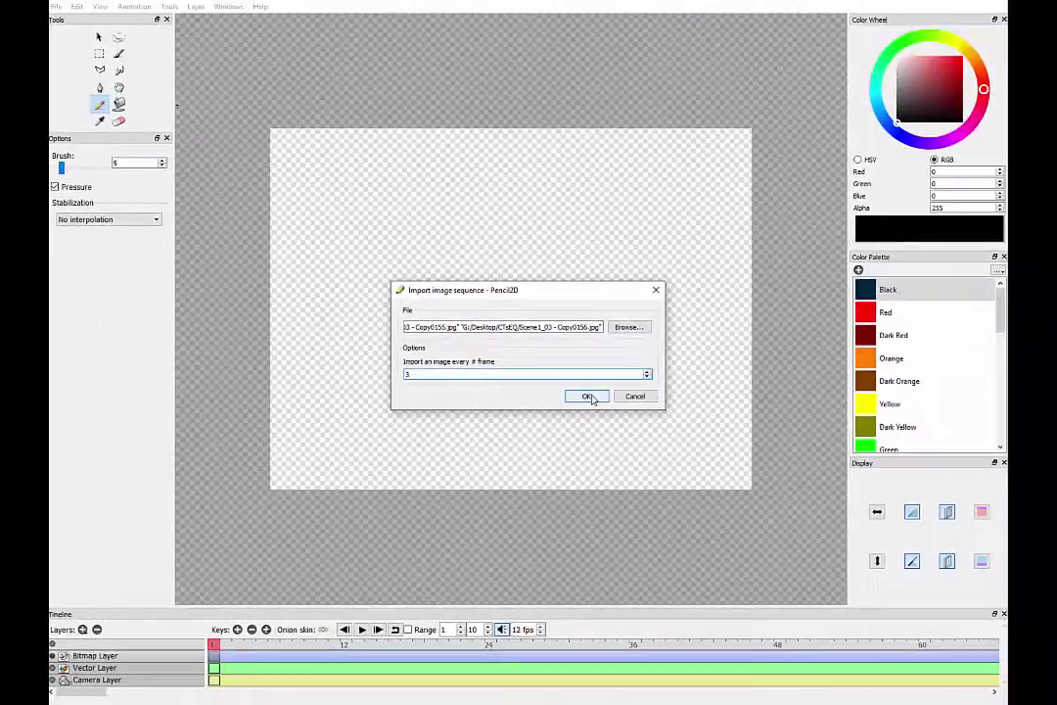
# - Import the sequence at one image every 3 frames and save over CatCake_Scene1_02_Roto.pclx
pyautogui.click(627, 433)
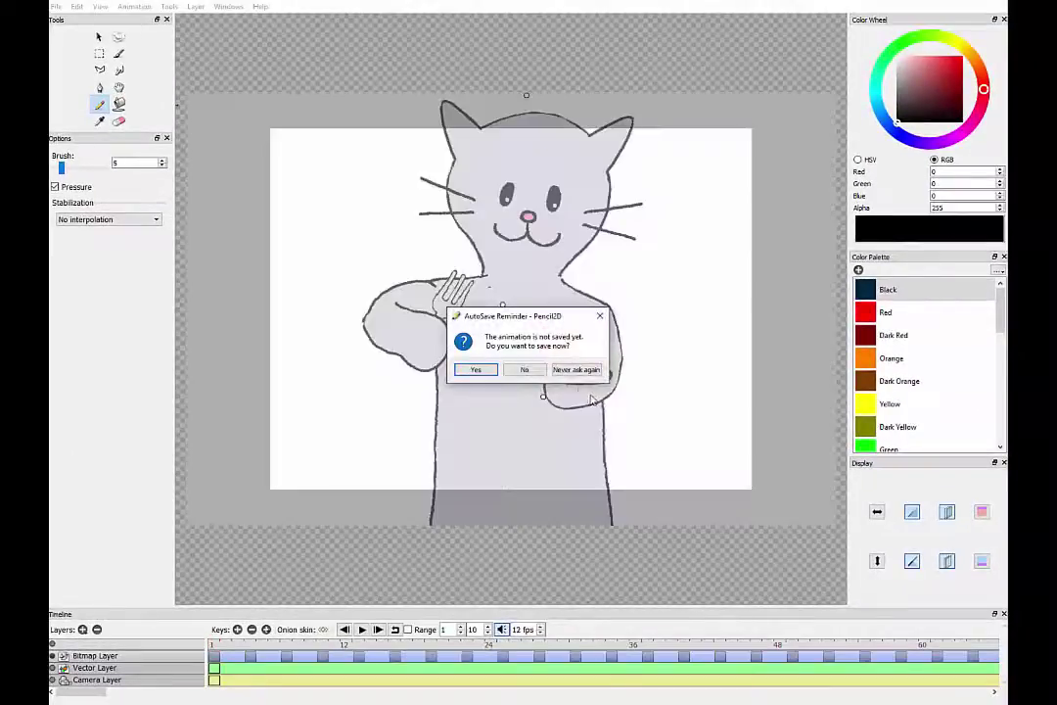
pyautogui.click(480, 369)
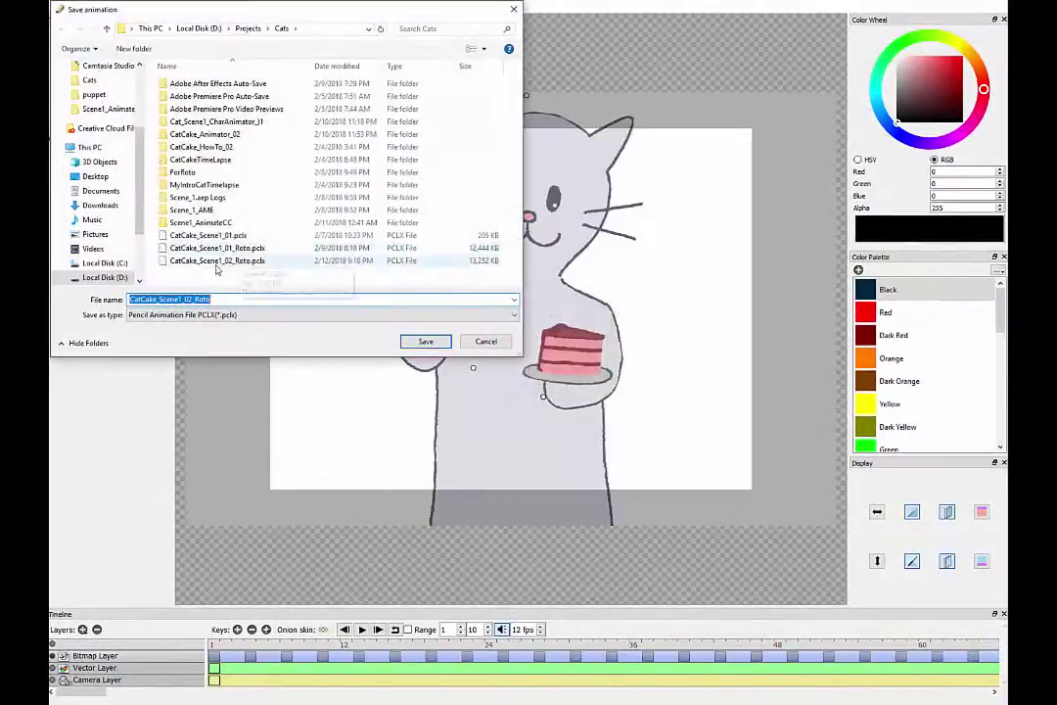
pyautogui.click(426, 341)
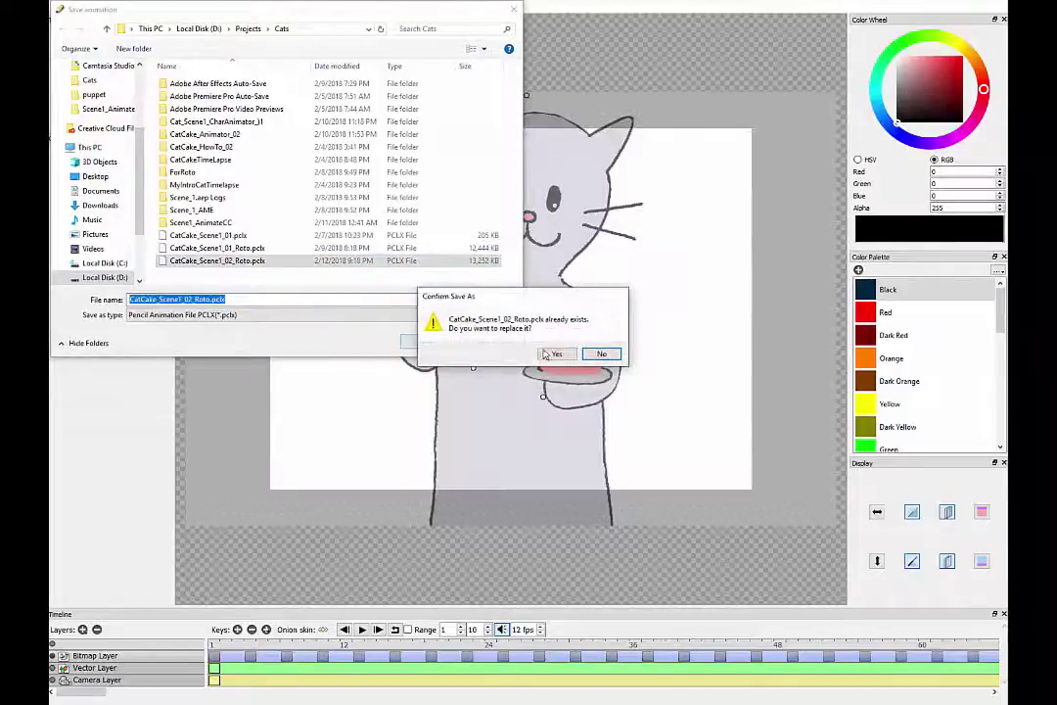
pyautogui.click(550, 351)
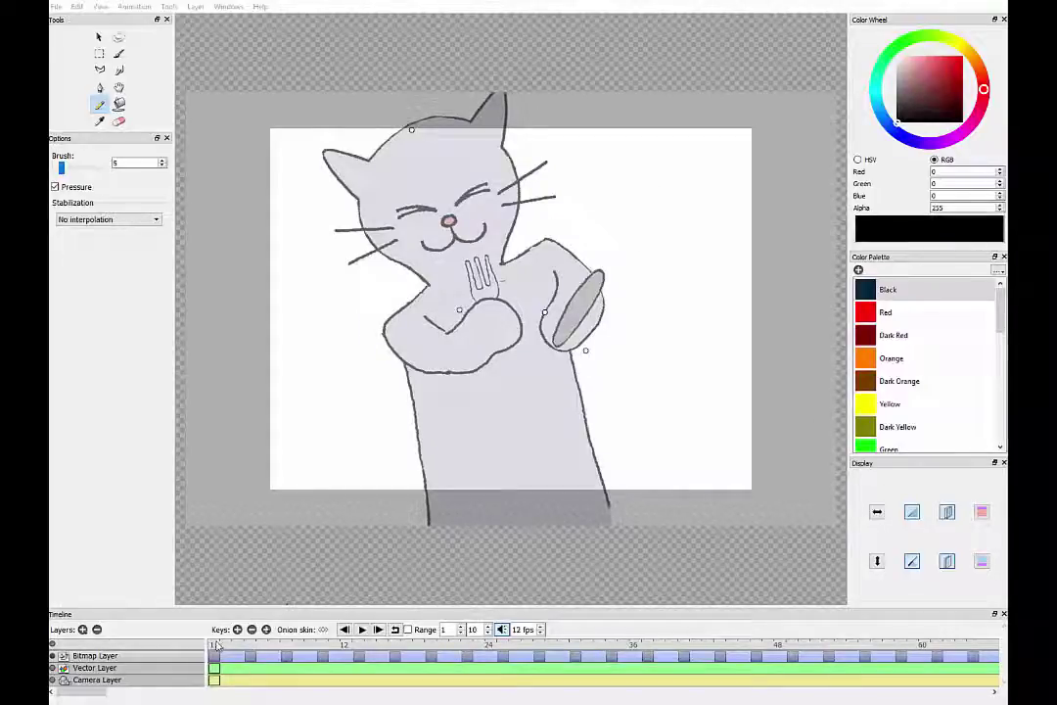
pyautogui.moveTo(217, 646); pyautogui.dragTo(251, 647)
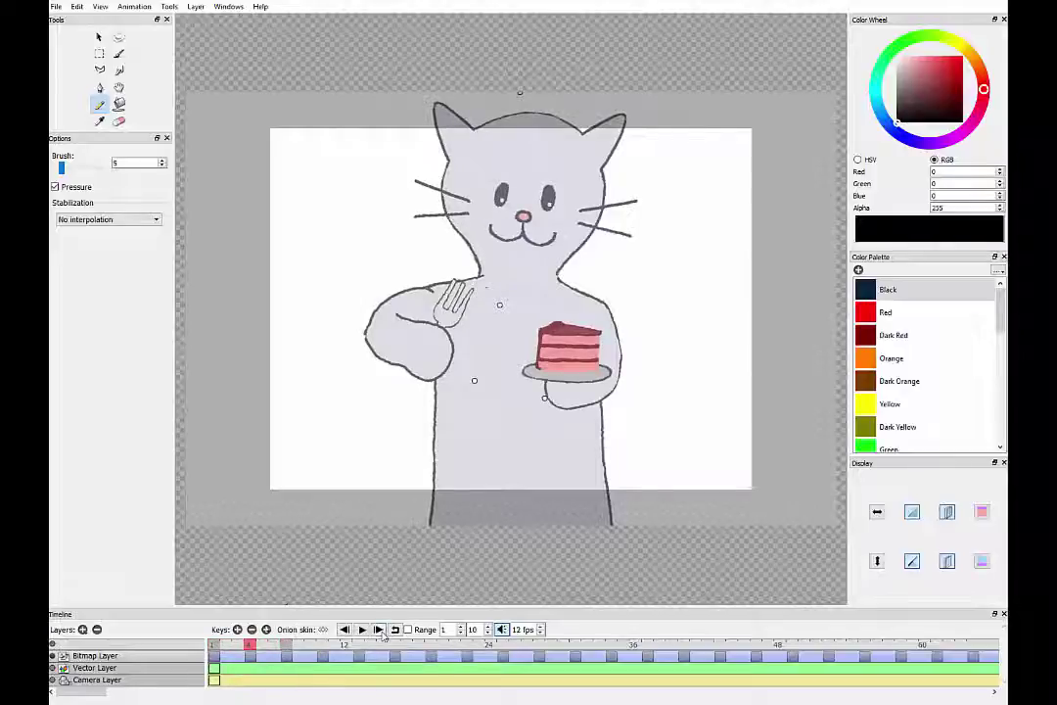
pyautogui.click(362, 630)
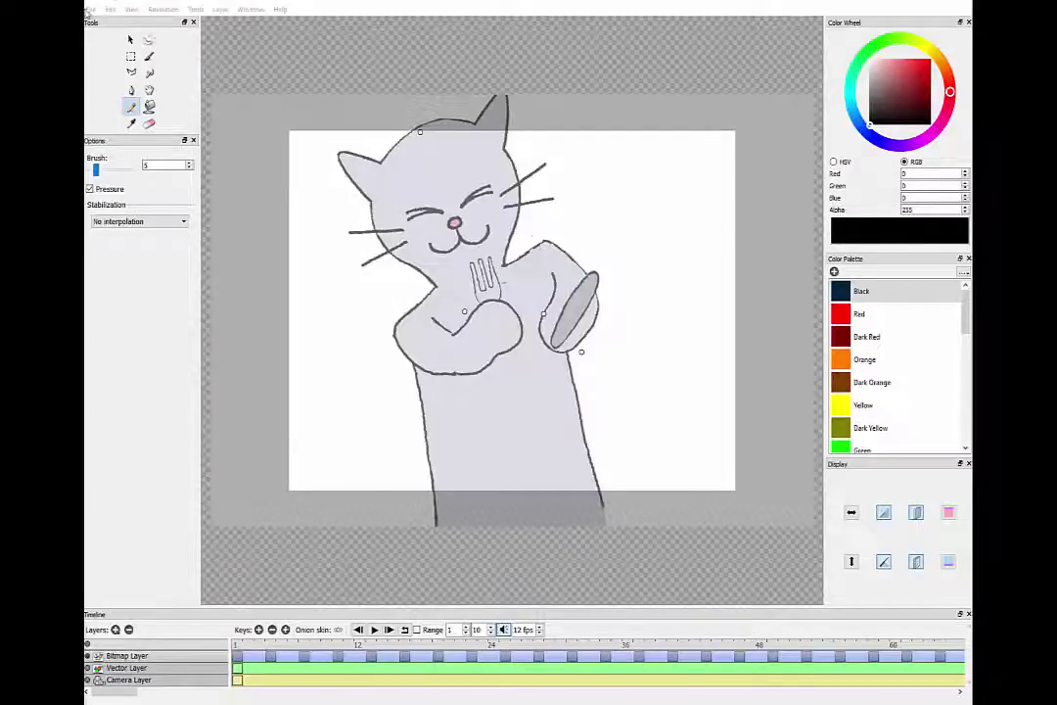
# - Reopen Import Image Sequence, cancel it, and scroll the timeline to review the loaded frames
pyautogui.click(89, 9)
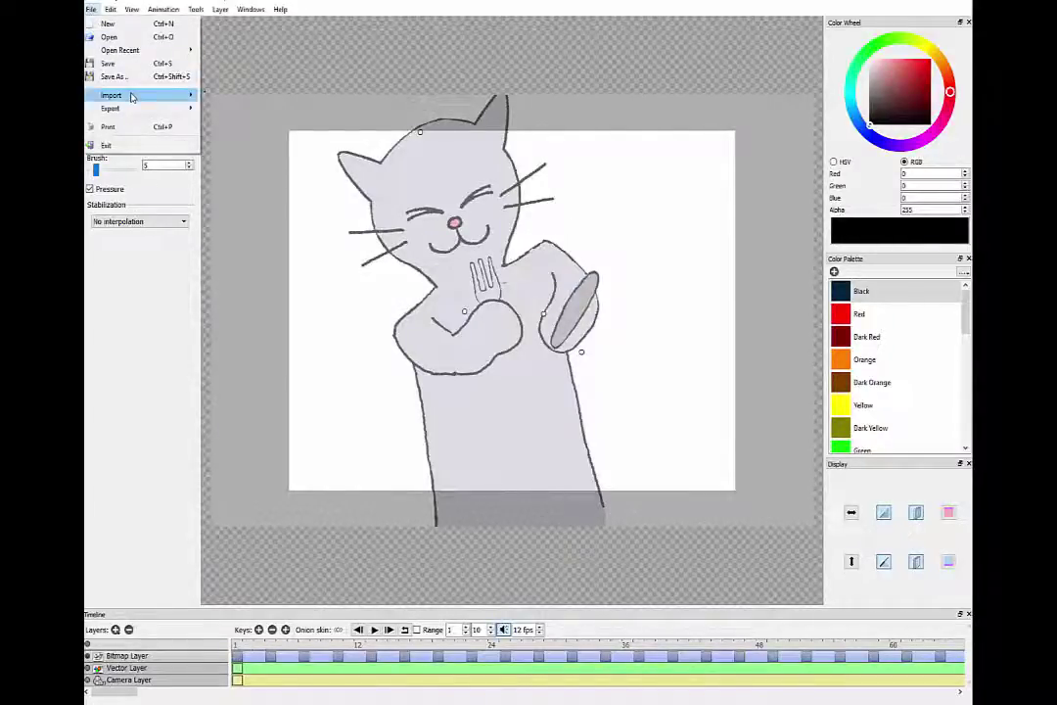
pyautogui.moveTo(132, 95)
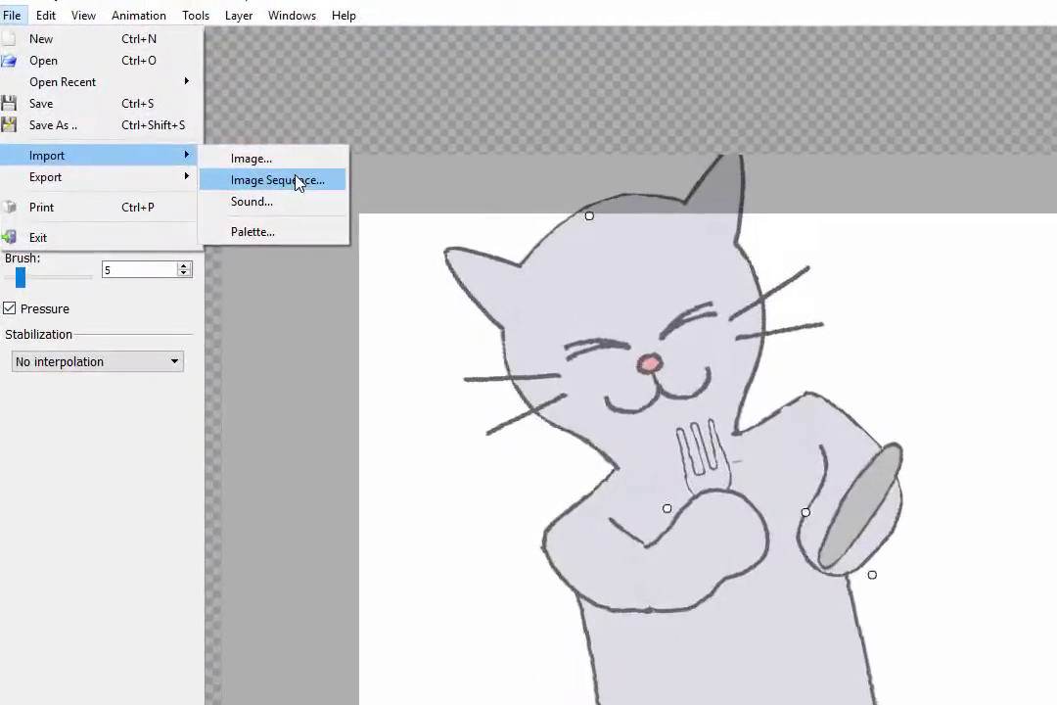
pyautogui.click(242, 109)
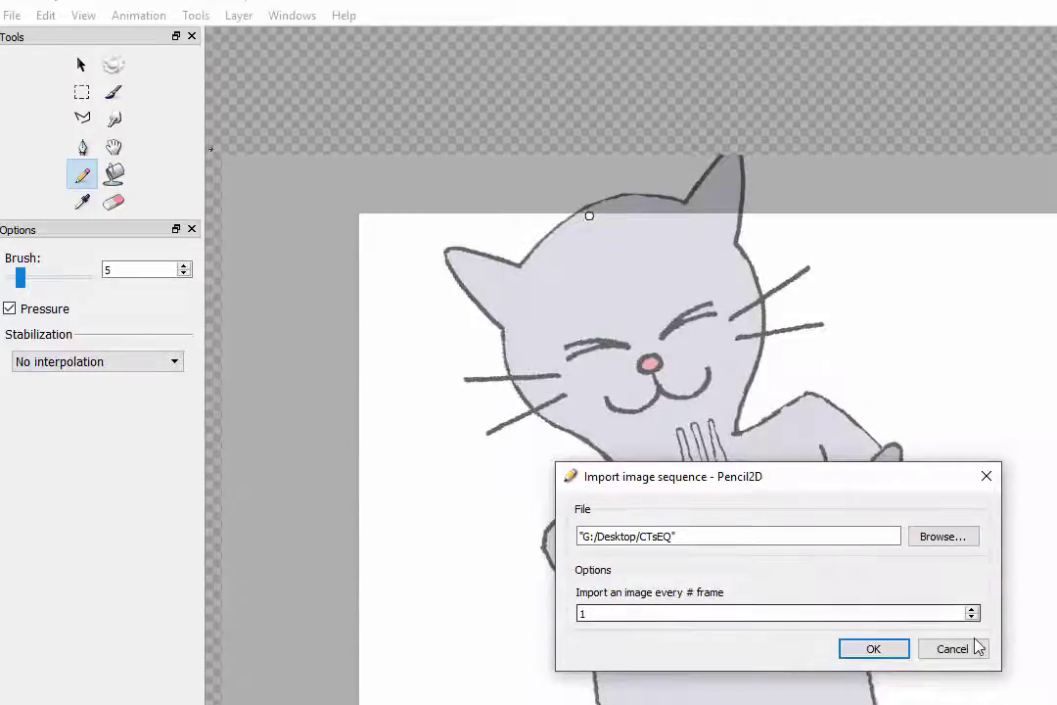
pyautogui.click(942, 650)
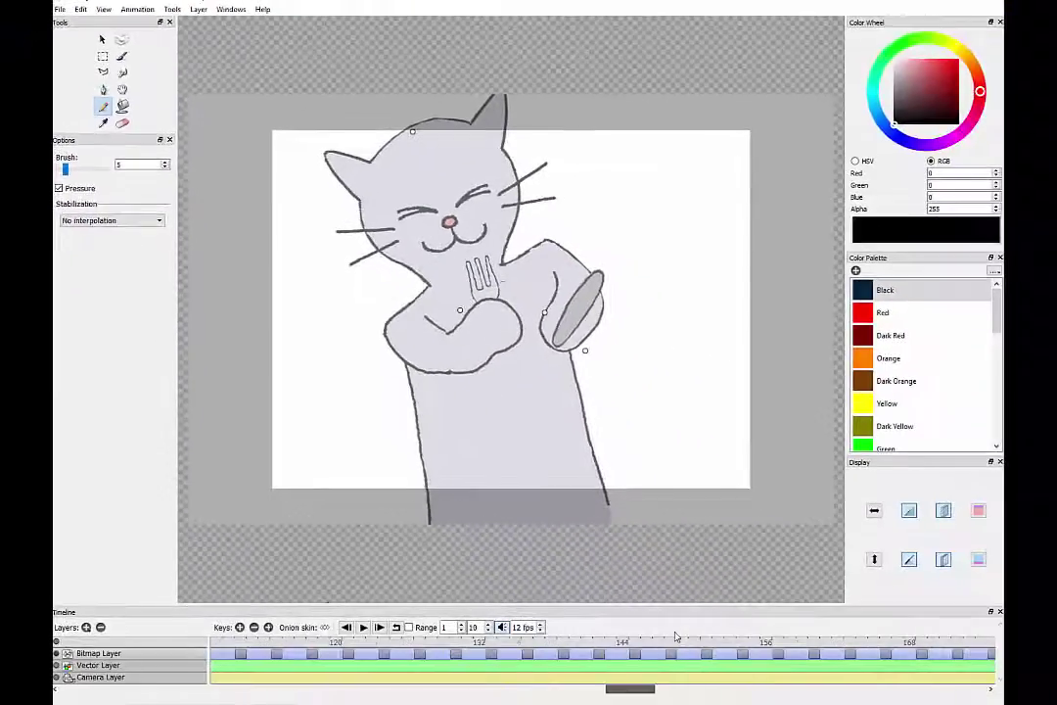
pyautogui.hscroll(10, 744, 631)
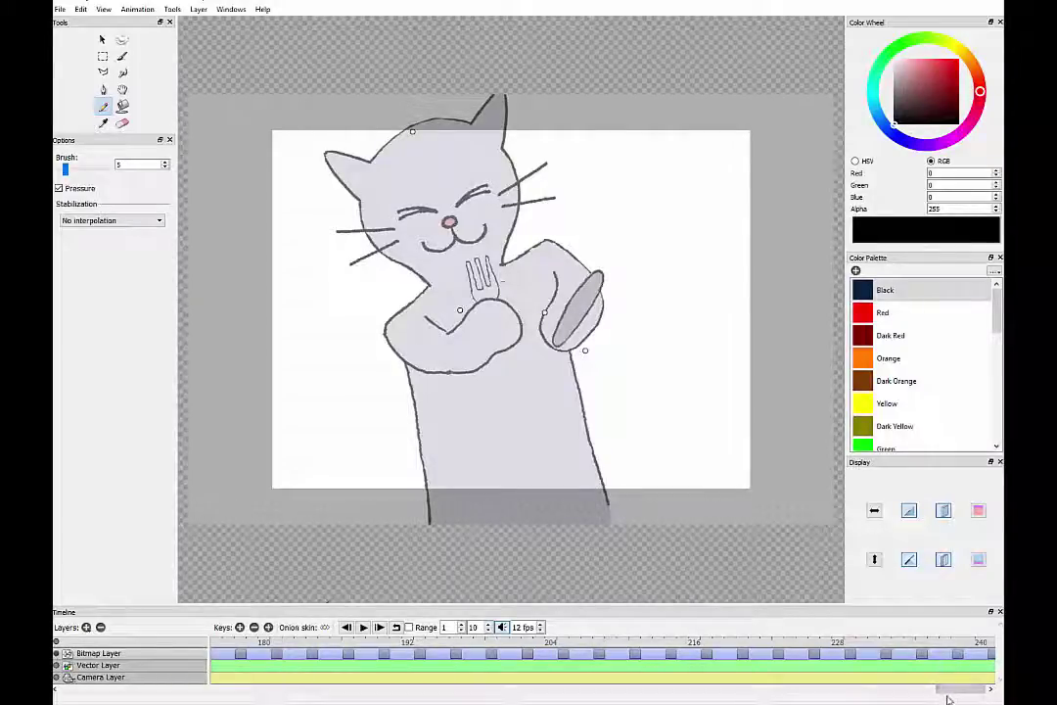
pyautogui.moveTo(947, 699); pyautogui.dragTo(98, 692)
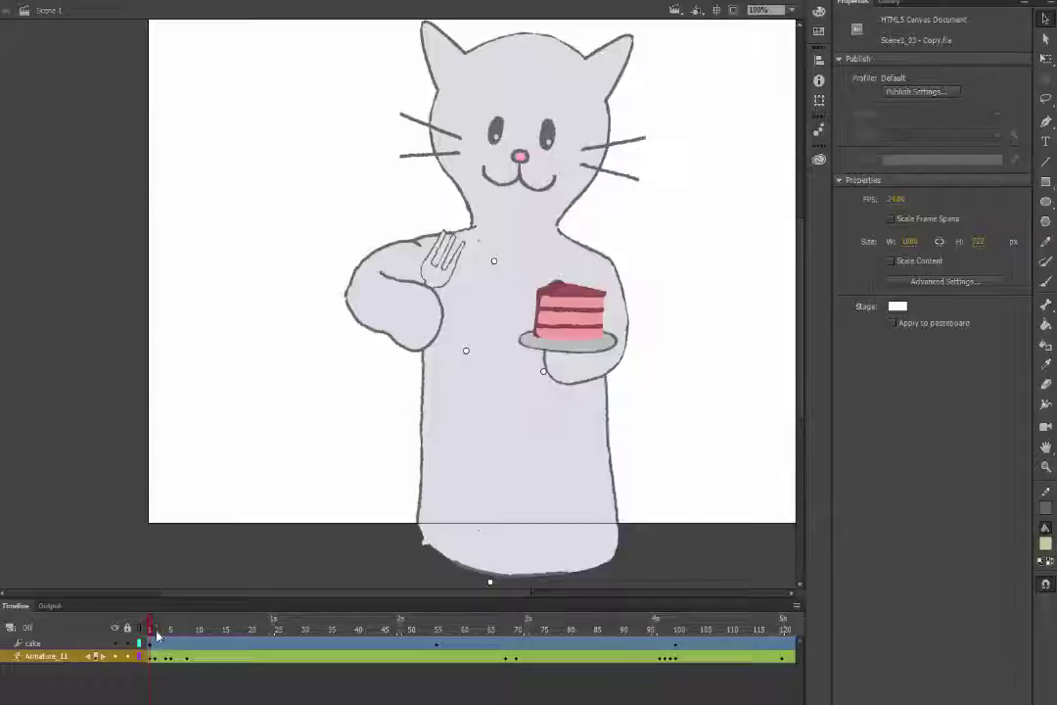
# - Scrub the Animate playhead through frame 93 and check the laughing pose around frames 140–150
pyautogui.moveTo(157, 635); pyautogui.dragTo(734, 638)
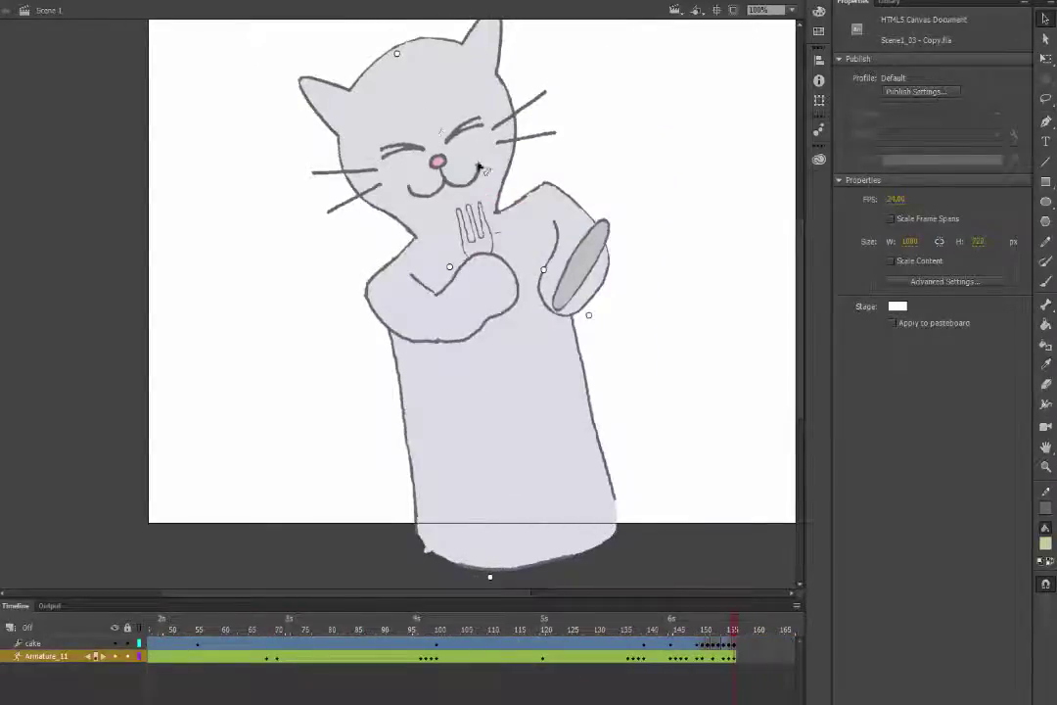
pyautogui.moveTo(736, 638); pyautogui.dragTo(104, 657)
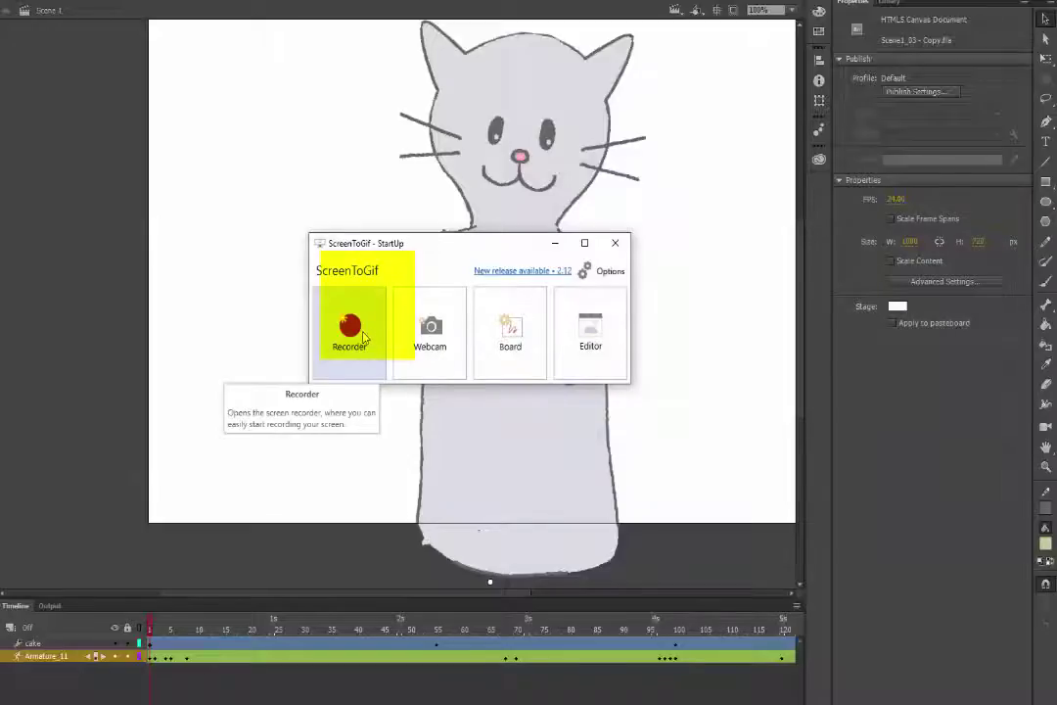
# - Open the ScreenToGif recorder and fit its capture area to the Animate stage at 819 × 704 px
pyautogui.click(363, 337)
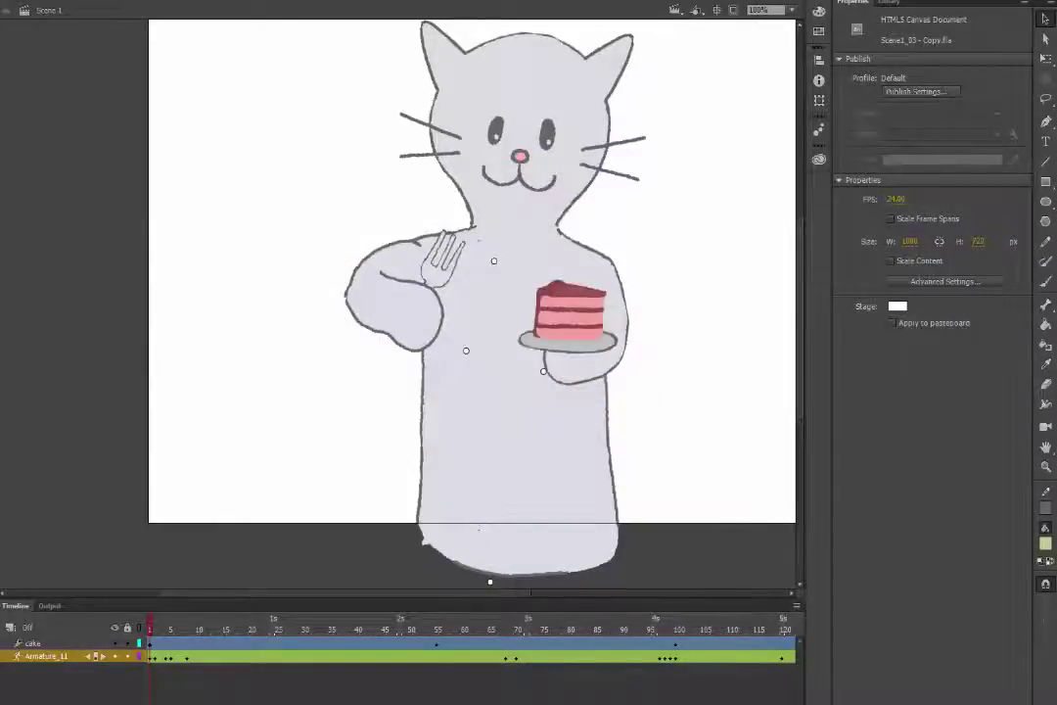
pyautogui.moveTo(793, 137); pyautogui.dragTo(346, 1)
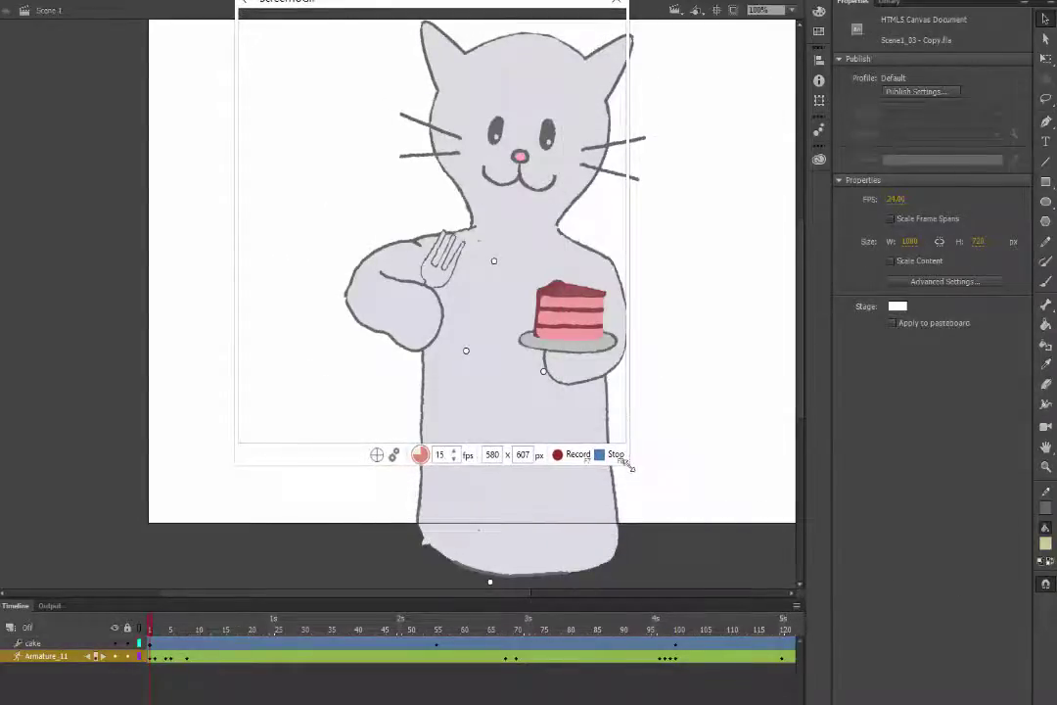
pyautogui.moveTo(627, 462); pyautogui.dragTo(788, 641)
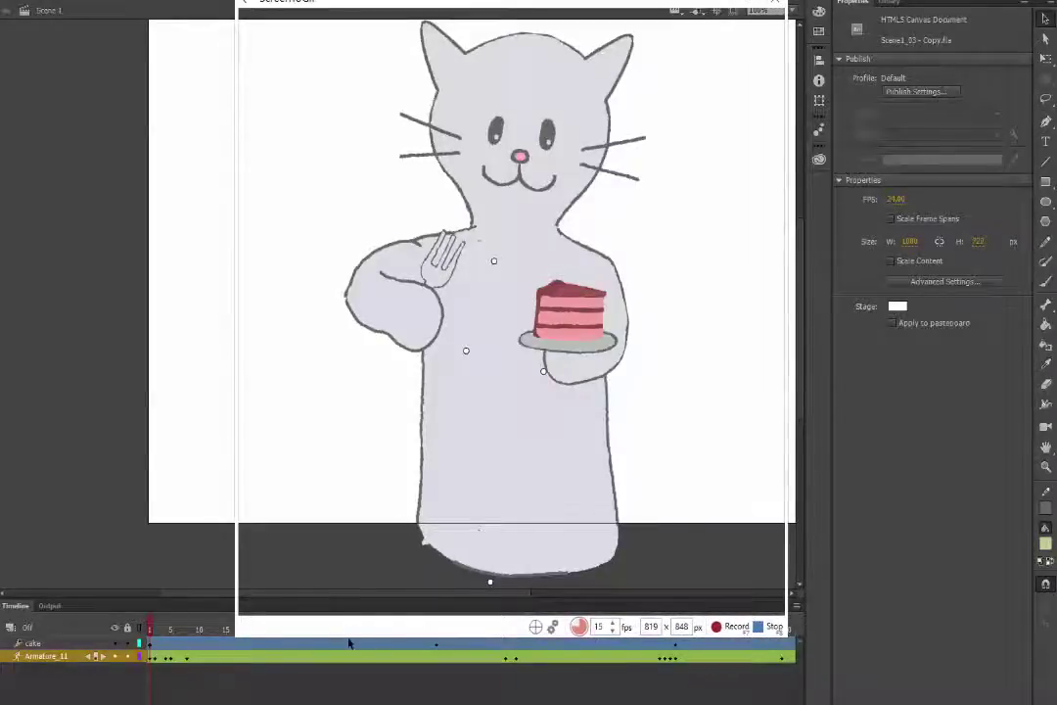
pyautogui.moveTo(349, 631); pyautogui.dragTo(359, 548)
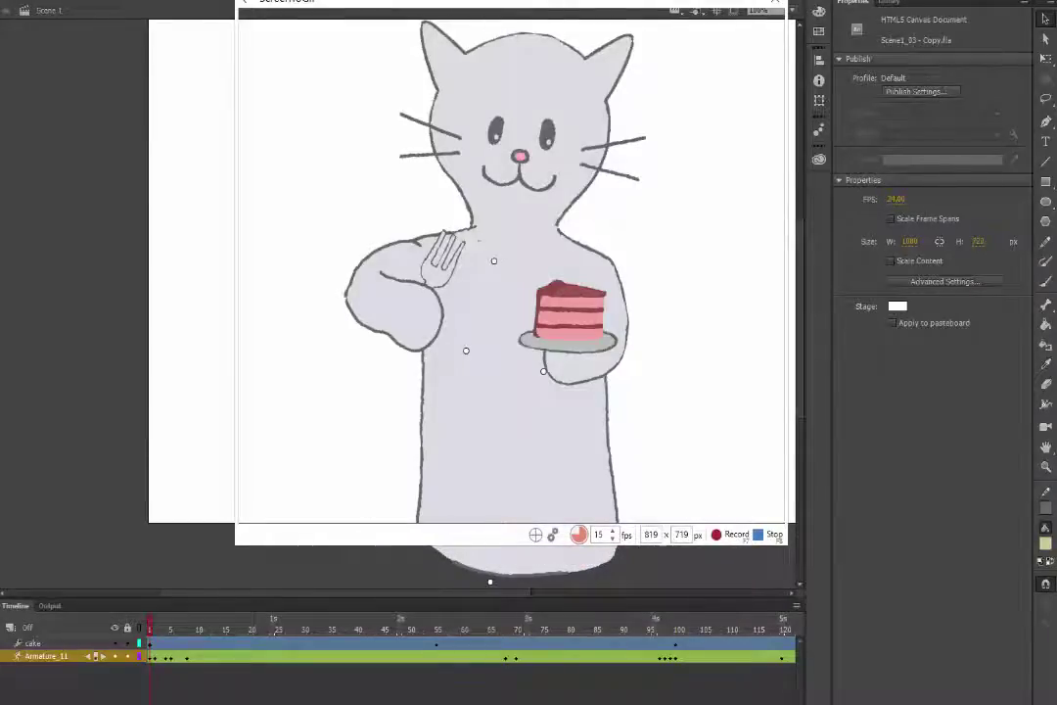
pyautogui.moveTo(369, 3); pyautogui.dragTo(369, 18)
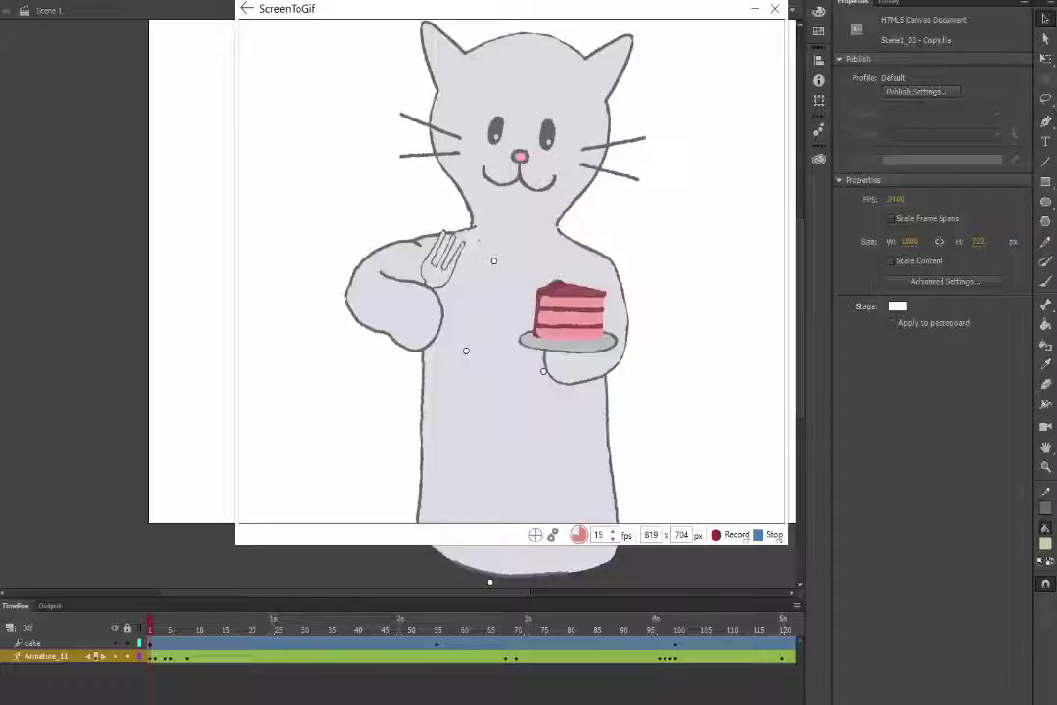
# - Play the Animate timeline with Enter, capture it with ScreenToGif's Record, then Stop
pyautogui.press('Return')
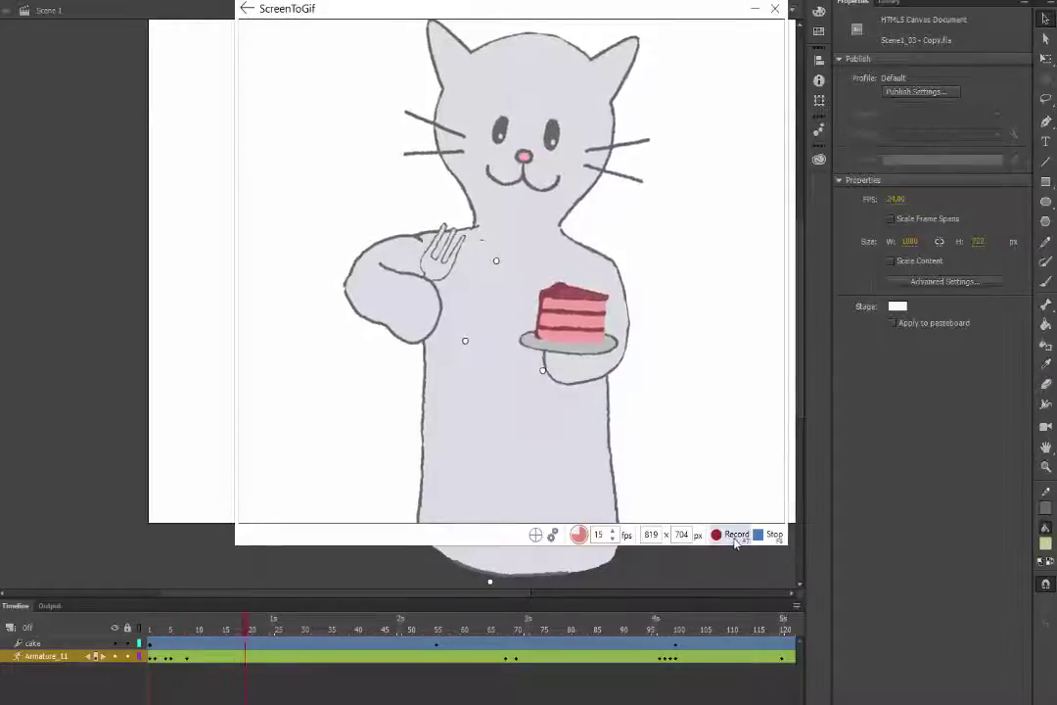
pyautogui.click(734, 534)
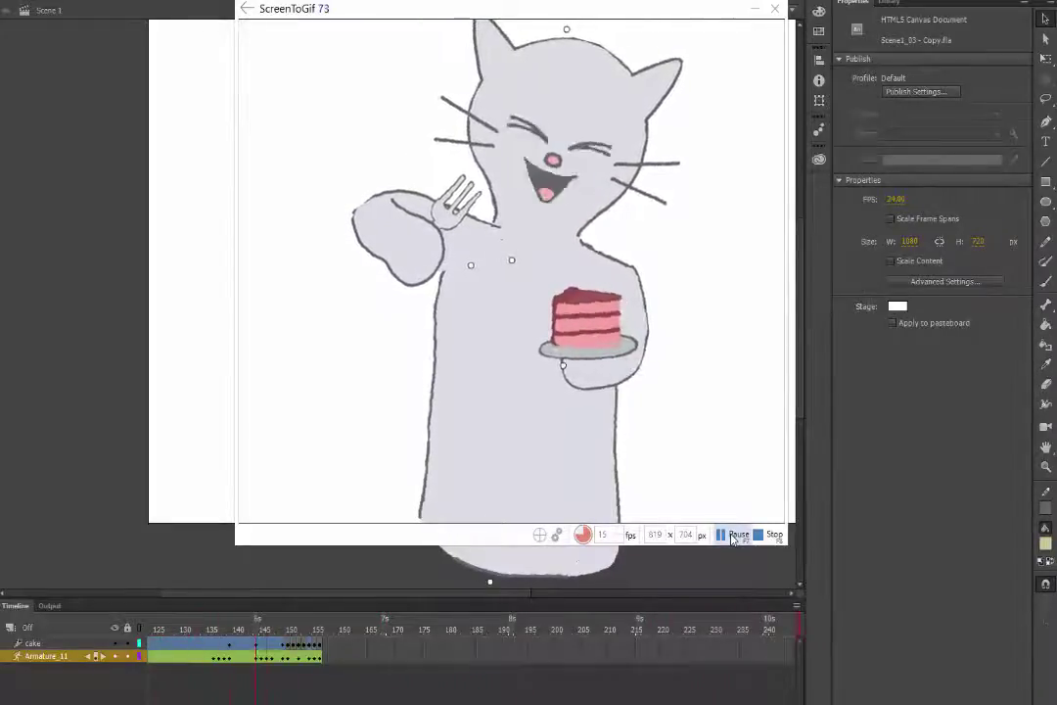
pyautogui.click(770, 534)
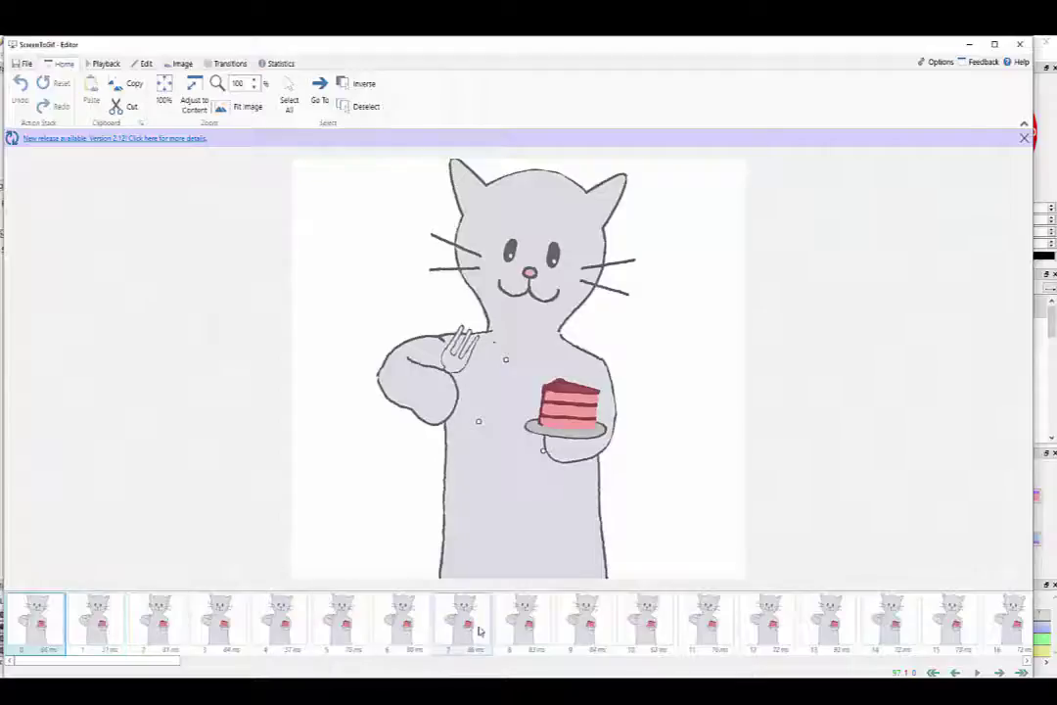
# - Delete a run of 10 frames near the start, leaving 87 frames
pyautogui.moveTo(158, 667); pyautogui.dragTo(201, 666)
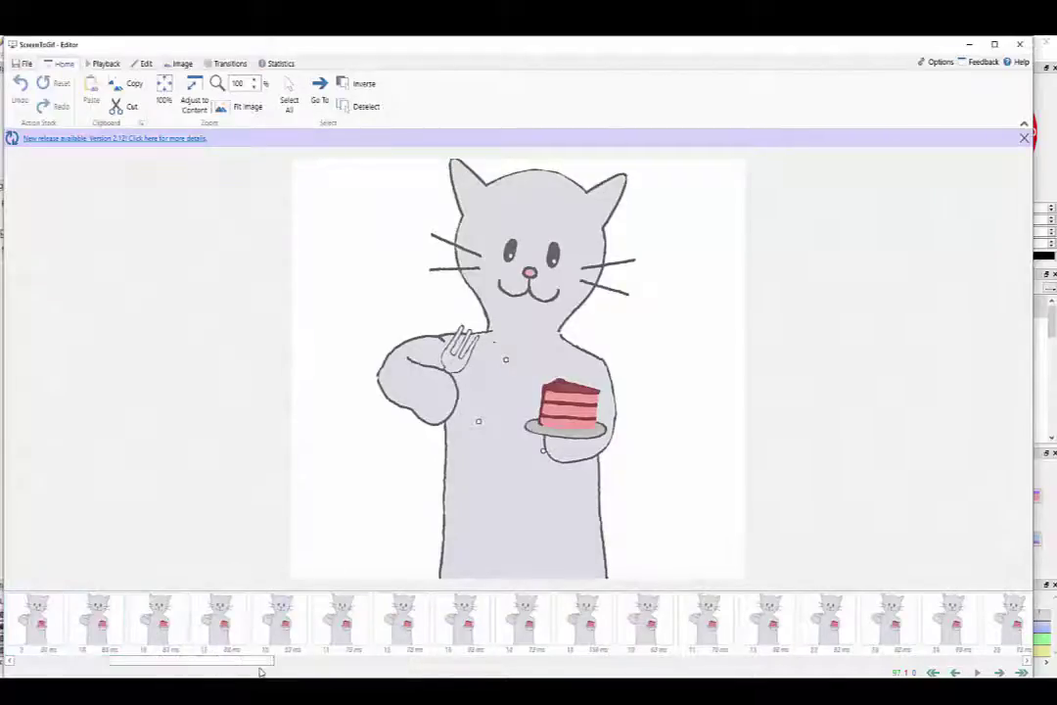
pyautogui.moveTo(261, 672); pyautogui.dragTo(203, 658)
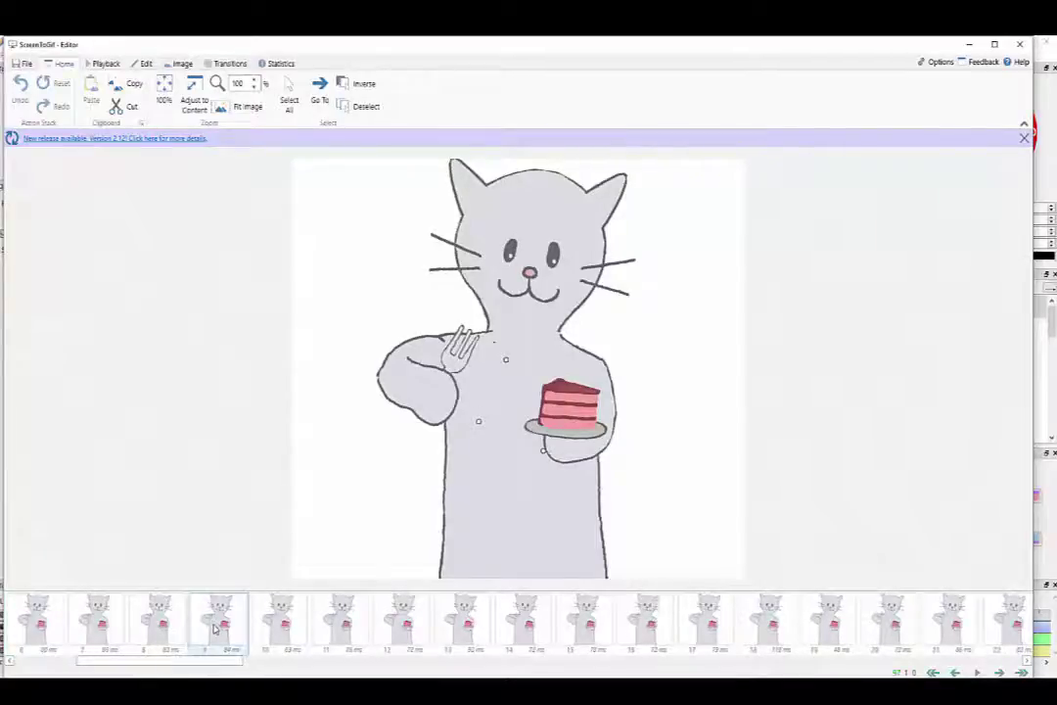
pyautogui.keyDown('shift'); pyautogui.click(215, 629); pyautogui.keyUp('shift')
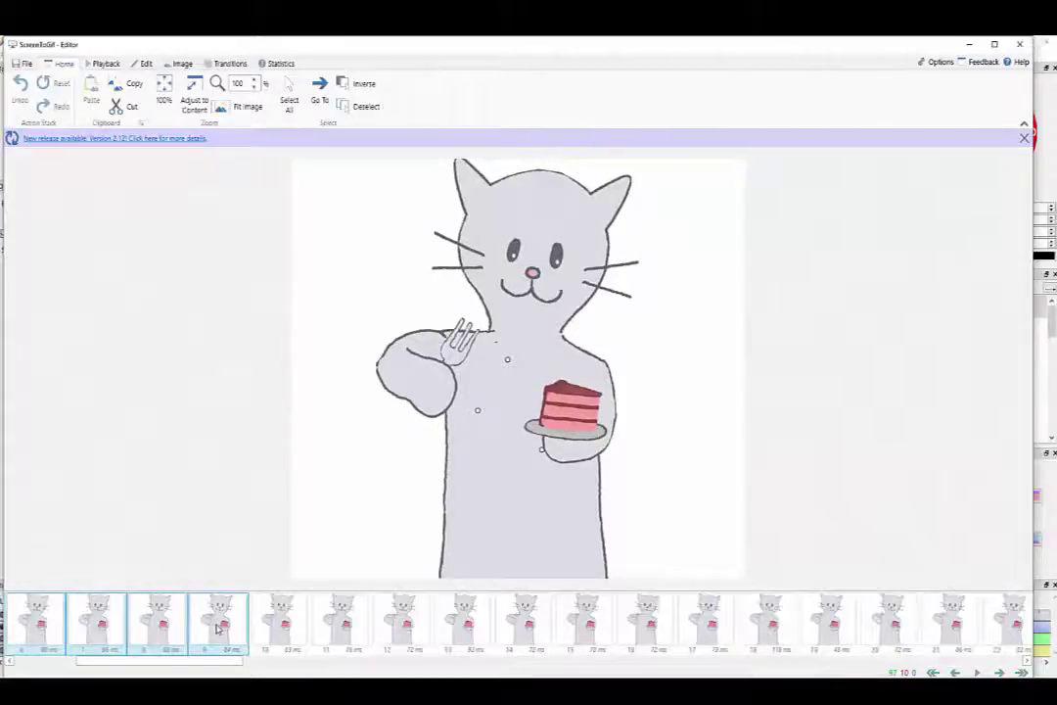
pyautogui.press('Delete')
pyautogui.click(583, 408)
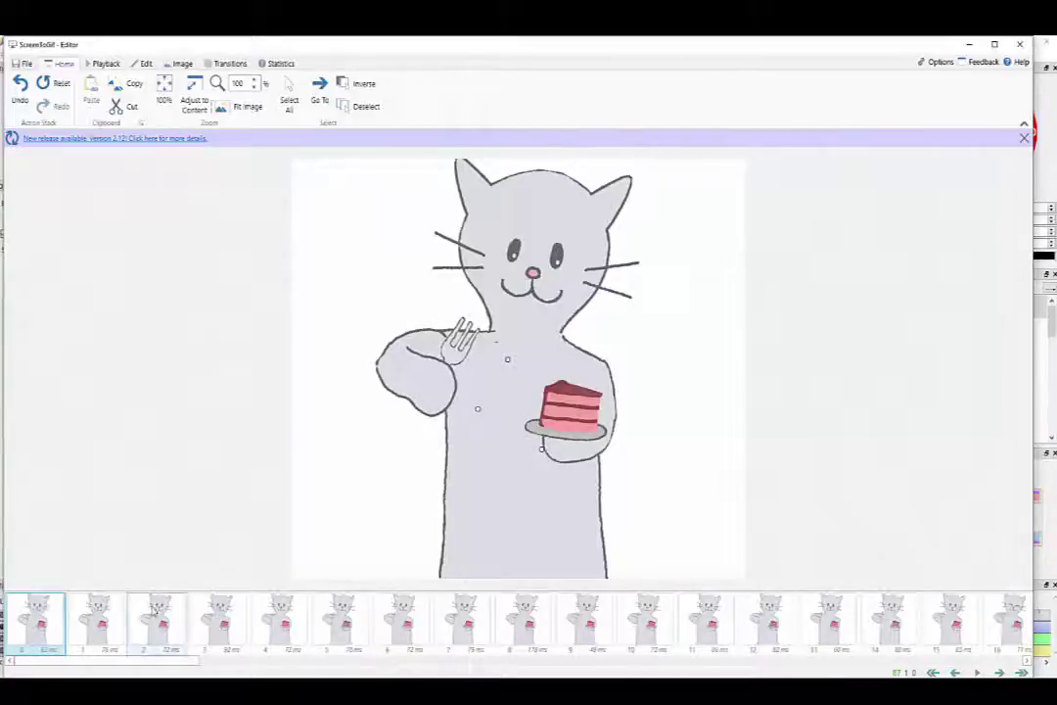
# - Select a run of 22 frames for the next removal
pyautogui.click(104, 630)
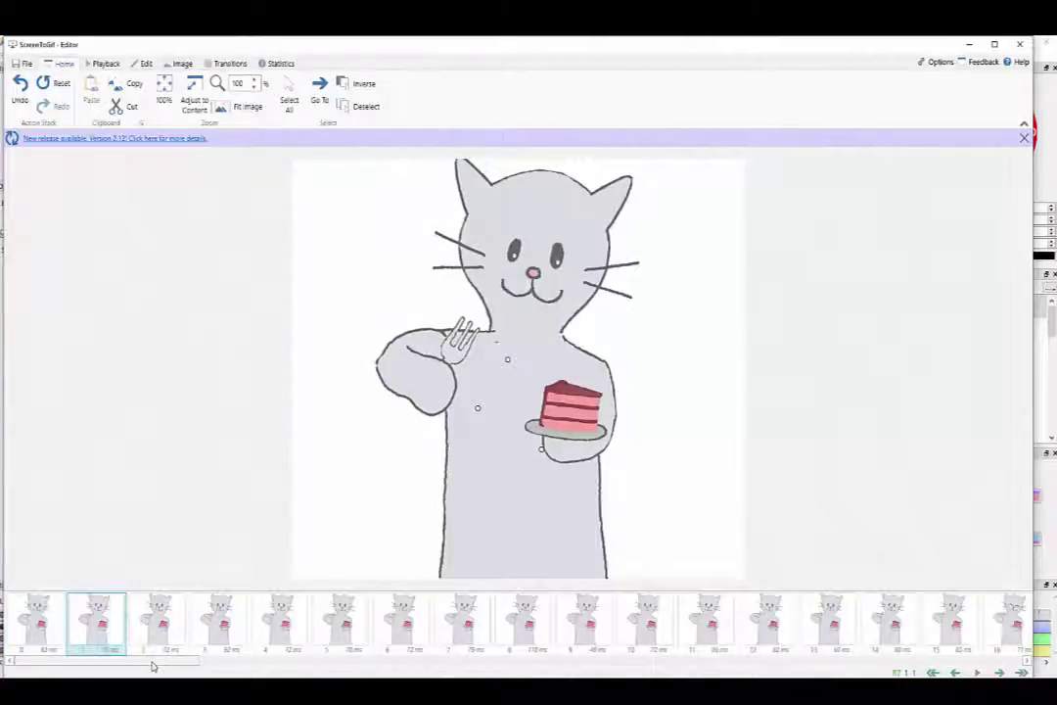
pyautogui.moveTo(152, 666); pyautogui.dragTo(353, 671)
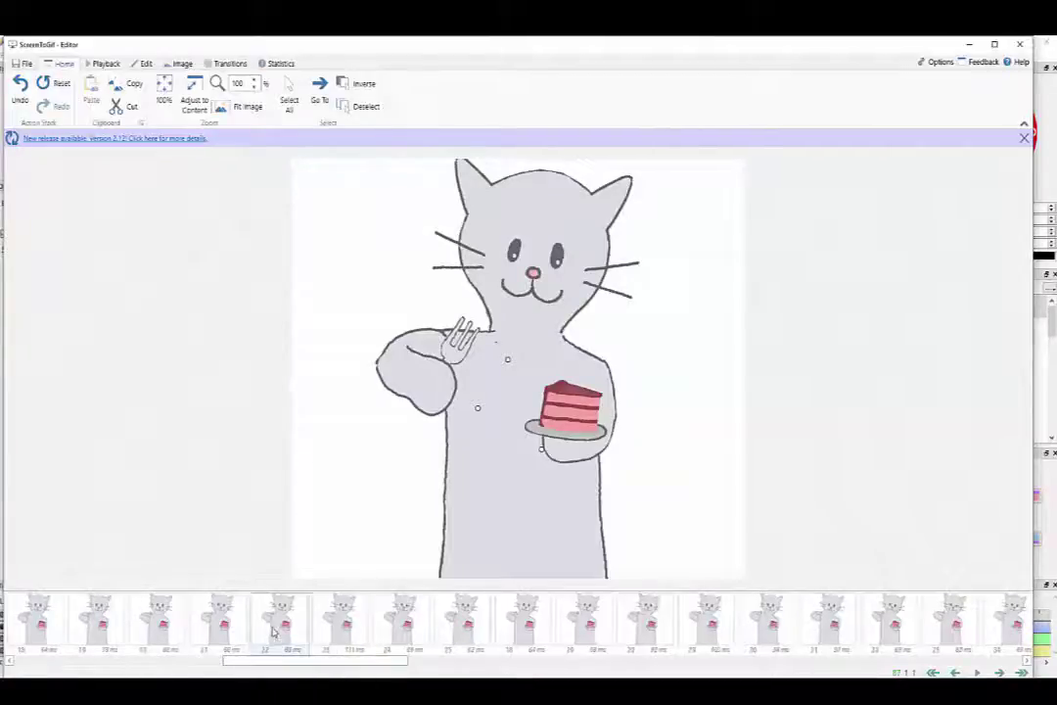
pyautogui.keyDown('shift'); pyautogui.click(274, 631); pyautogui.keyUp('shift')
# - Delete the 22 selected frames, then inspect frame 35 and earlier frames
pyautogui.press('Delete')
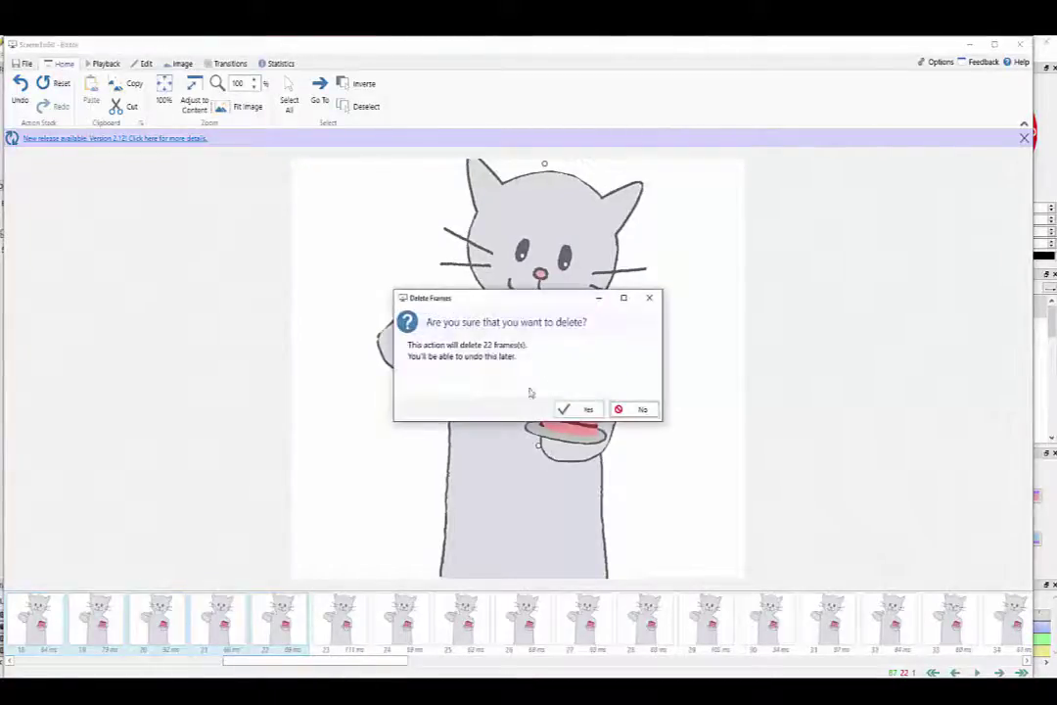
pyautogui.click(578, 407)
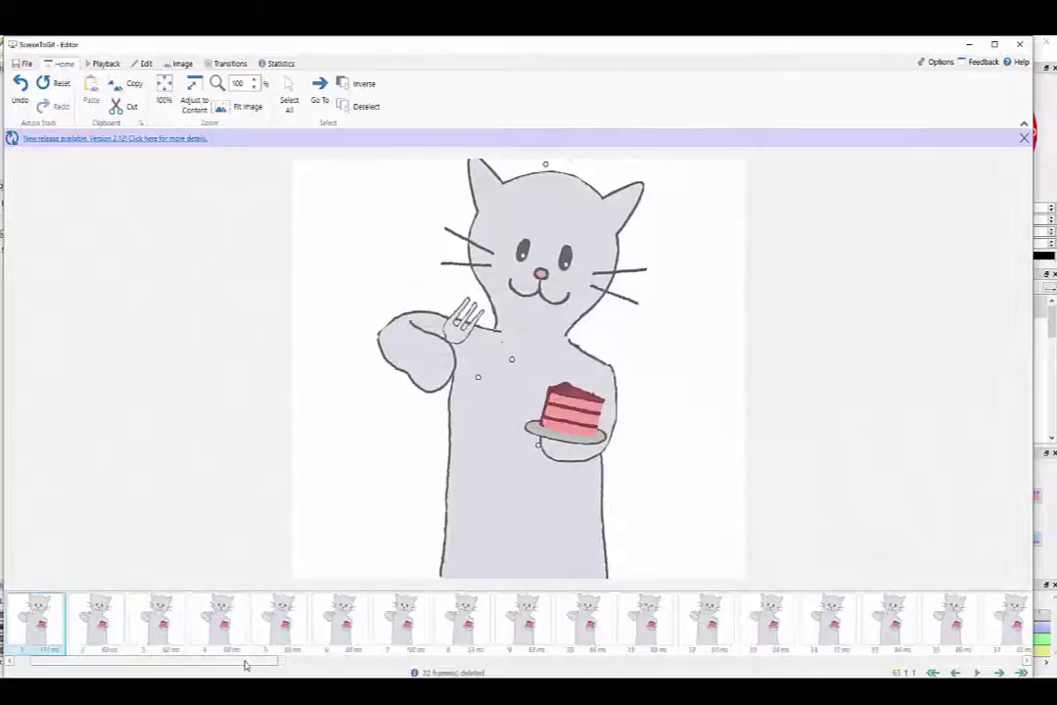
pyautogui.moveTo(476, 654); pyautogui.dragTo(677, 666)
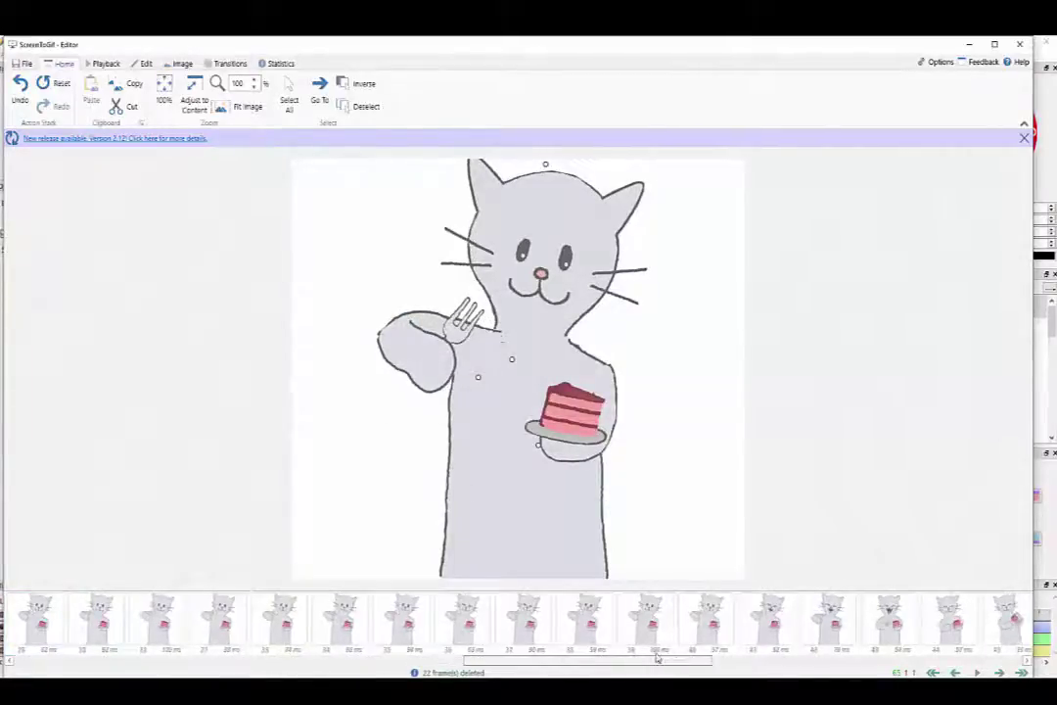
pyautogui.click(409, 627)
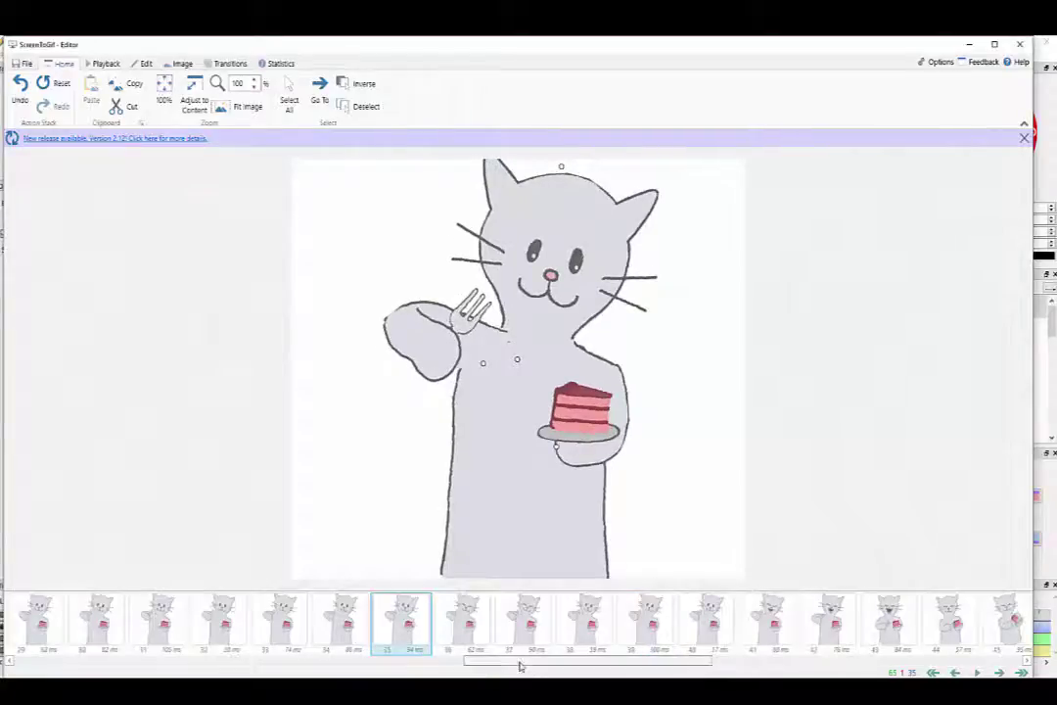
pyautogui.moveTo(522, 665); pyautogui.dragTo(158, 657)
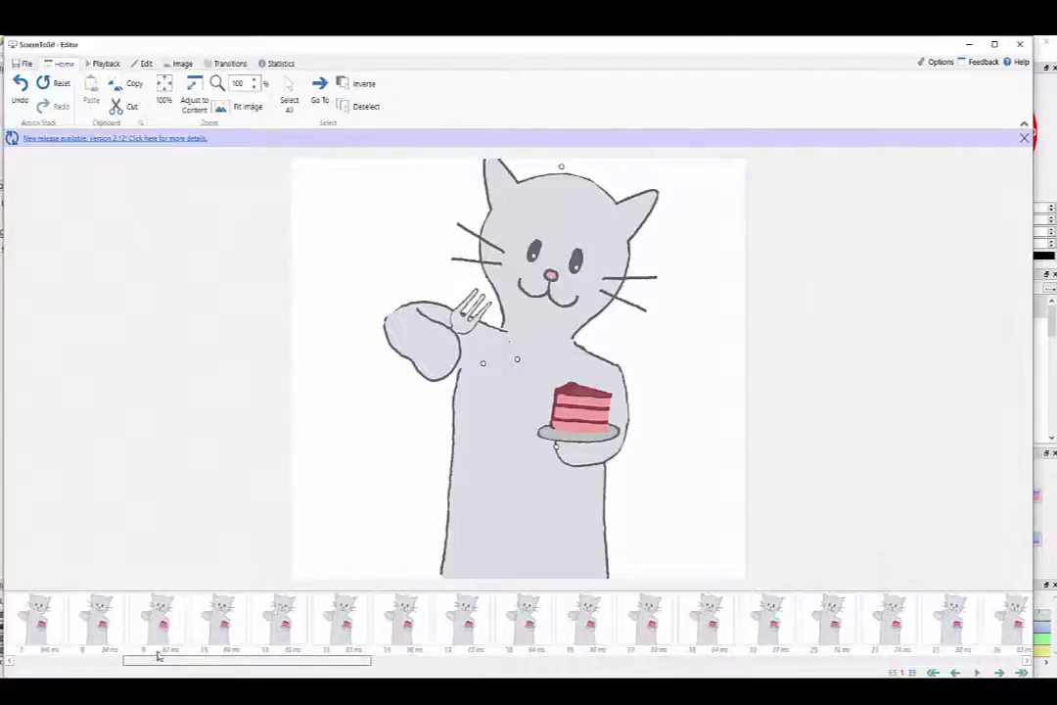
pyautogui.click(207, 624)
# - Delete ten more frames starting at frame 23, leaving 55 frames
pyautogui.moveTo(267, 662); pyautogui.dragTo(579, 657)
pyautogui.click(419, 623)
pyautogui.keyDown('shift'); pyautogui.click(575, 622); pyautogui.keyUp('shift')
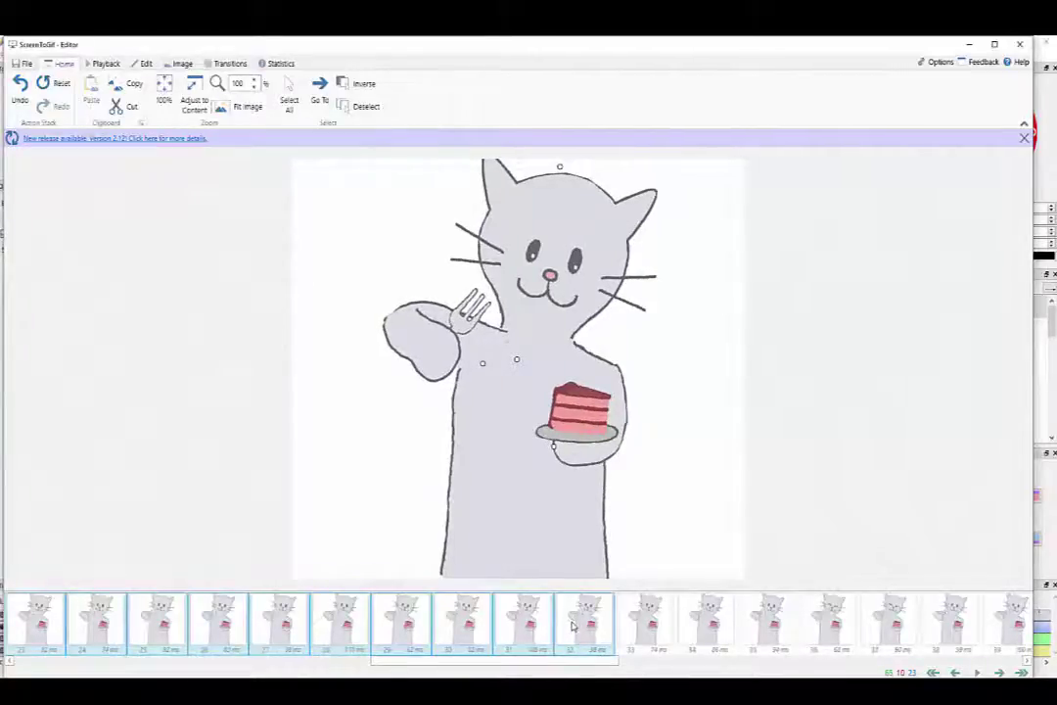
pyautogui.press('Delete')
pyautogui.click(585, 412)
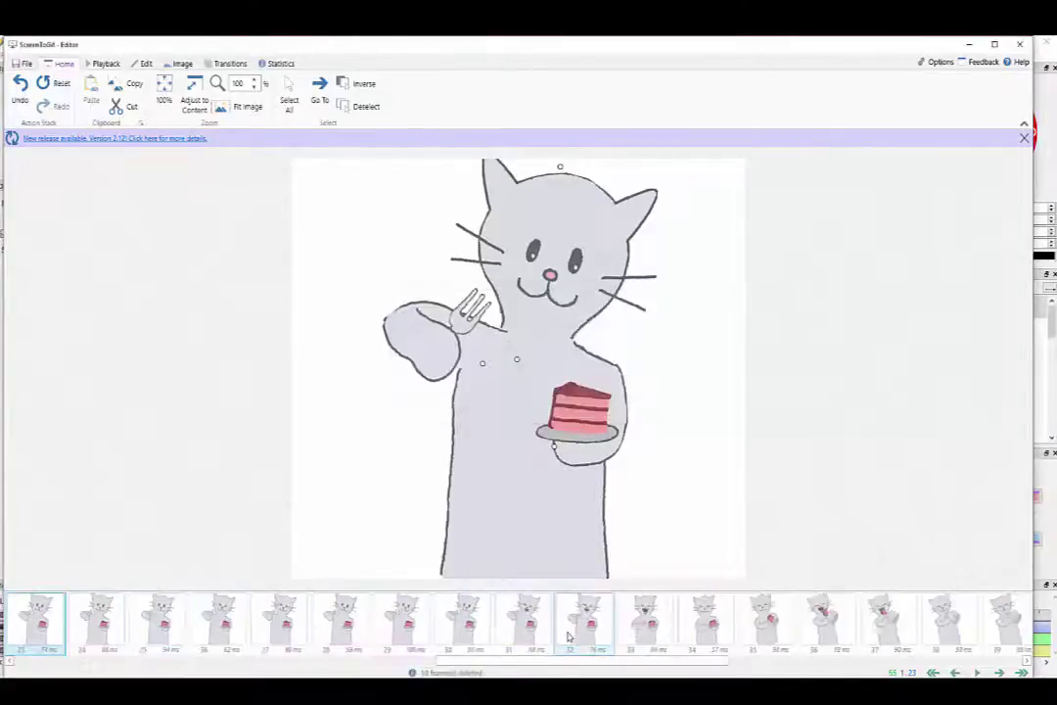
# - Delete a run of 13 frames from the cat animation
pyautogui.click(458, 620)
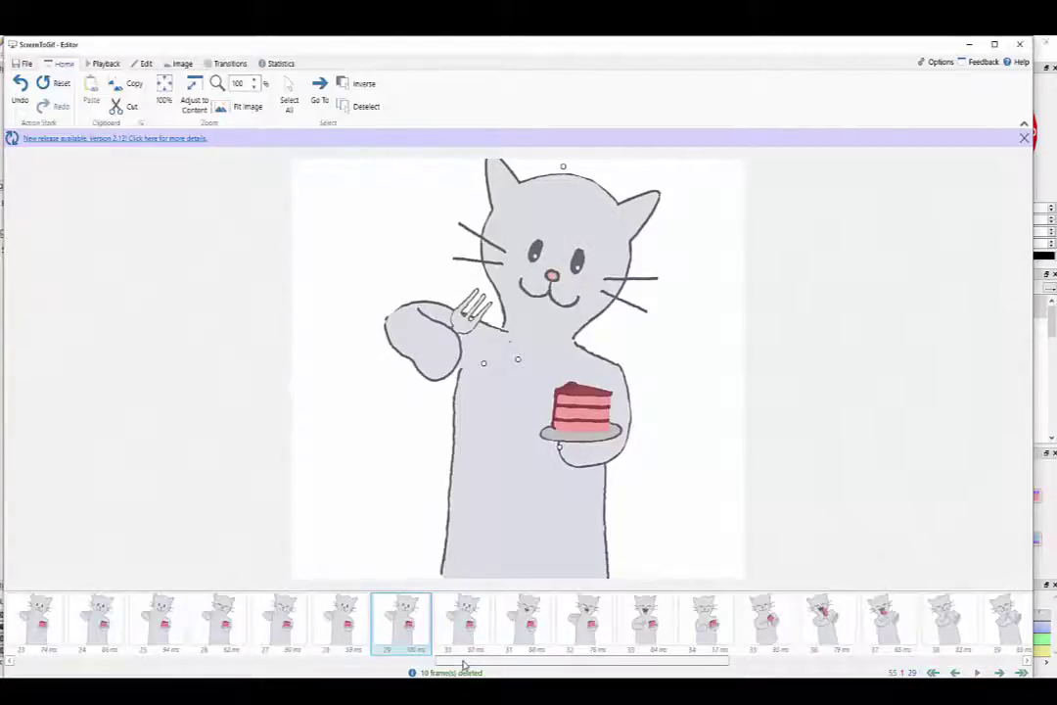
pyautogui.hscroll(-4, 384, 661)
pyautogui.moveTo(385, 661); pyautogui.dragTo(286, 654)
pyautogui.keyDown('shift'); pyautogui.click(278, 628); pyautogui.keyUp('shift')
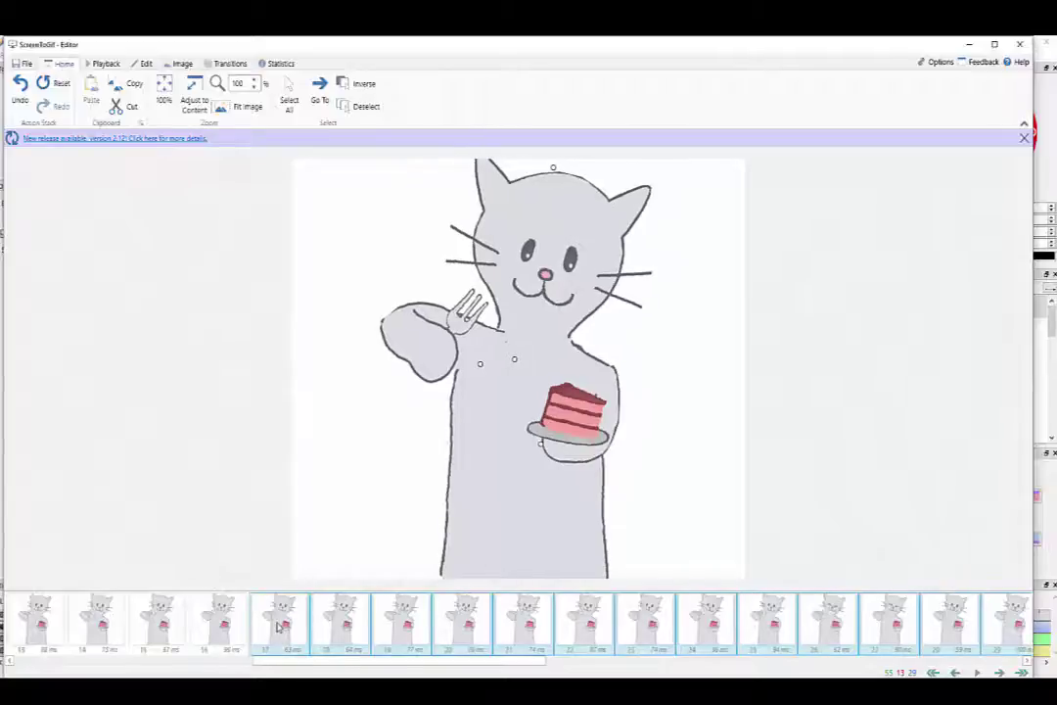
pyautogui.press('Delete')
pyautogui.click(587, 409)
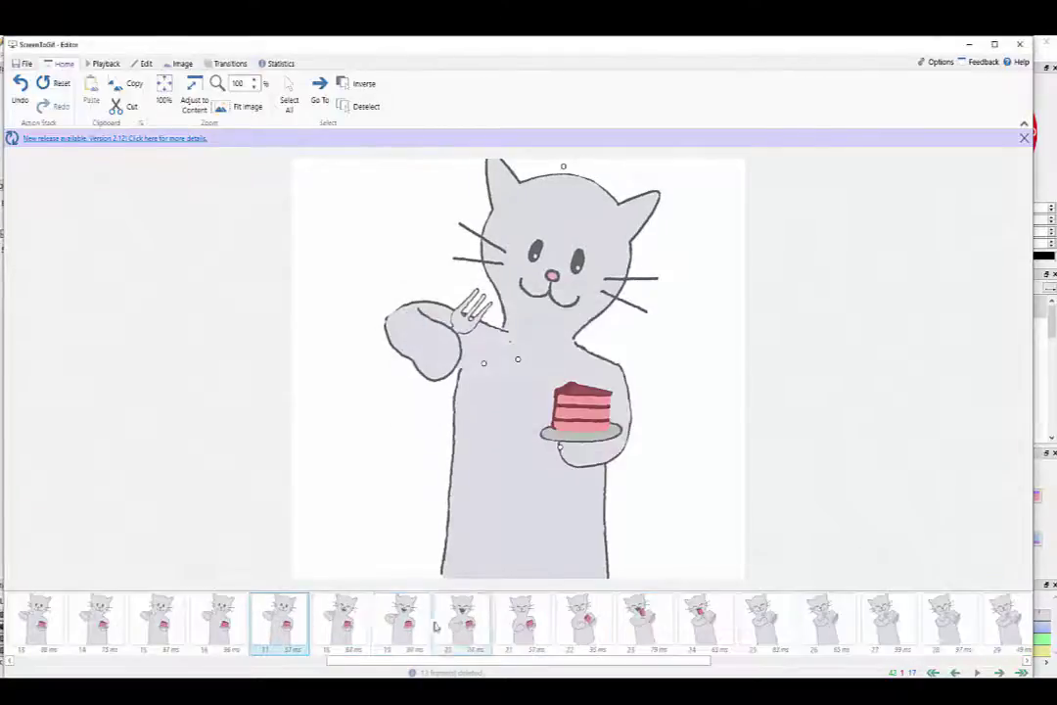
# - Delete the 16 opening frames of the cat animation
pyautogui.scroll(3, 392, 636)
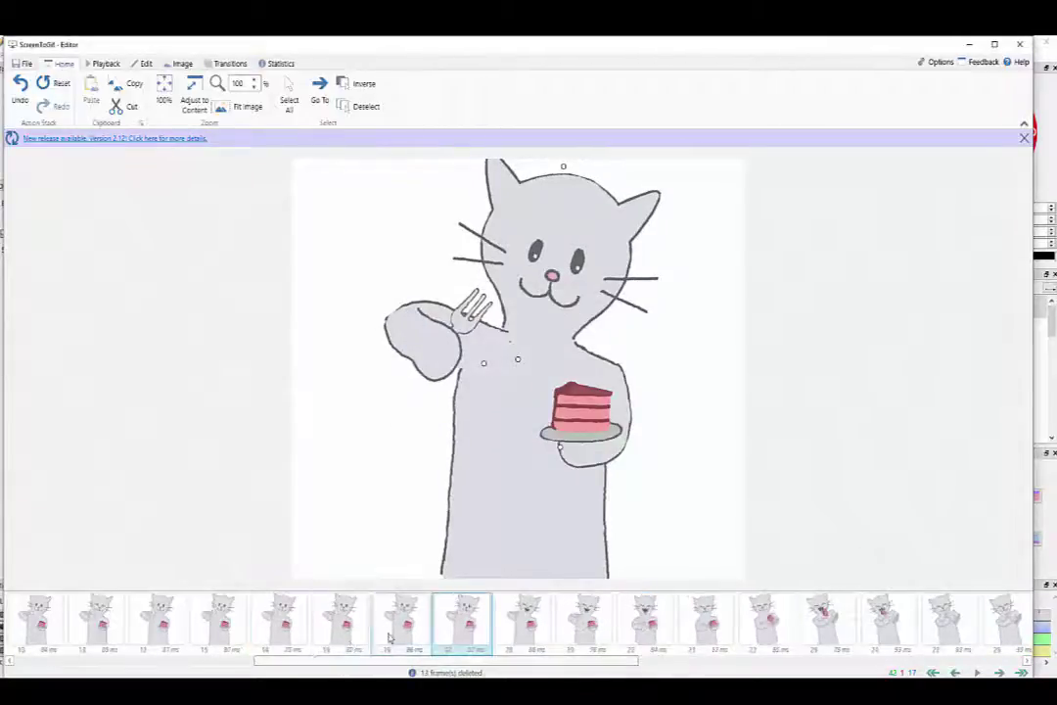
pyautogui.click(388, 638)
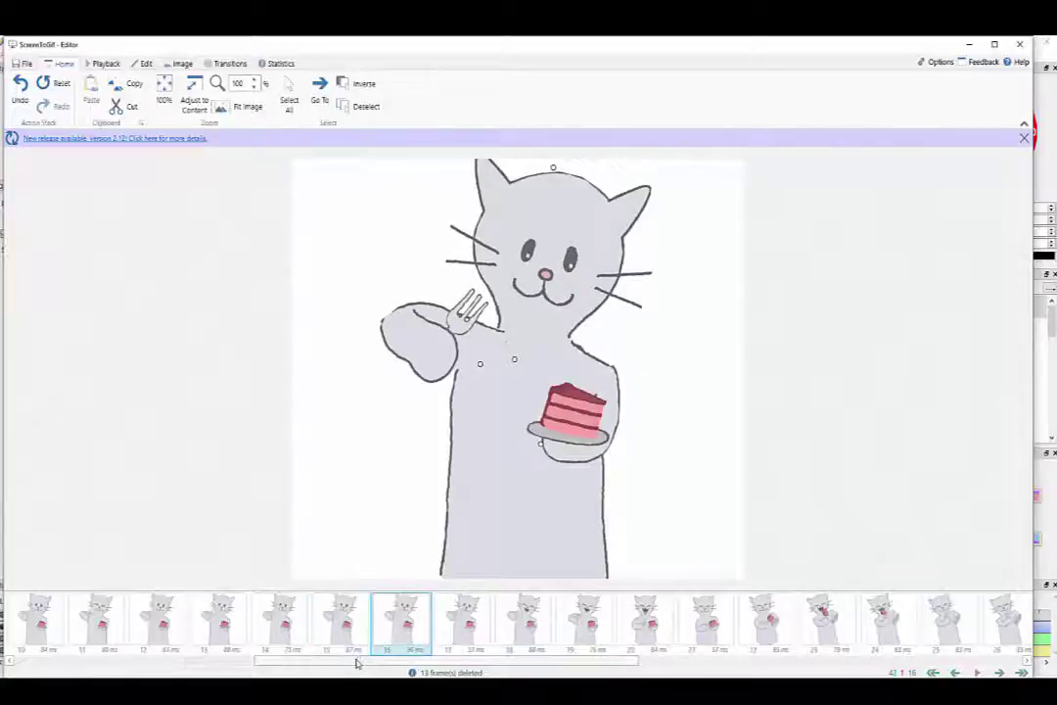
pyautogui.moveTo(357, 664); pyautogui.dragTo(125, 660)
pyautogui.click(85, 627)
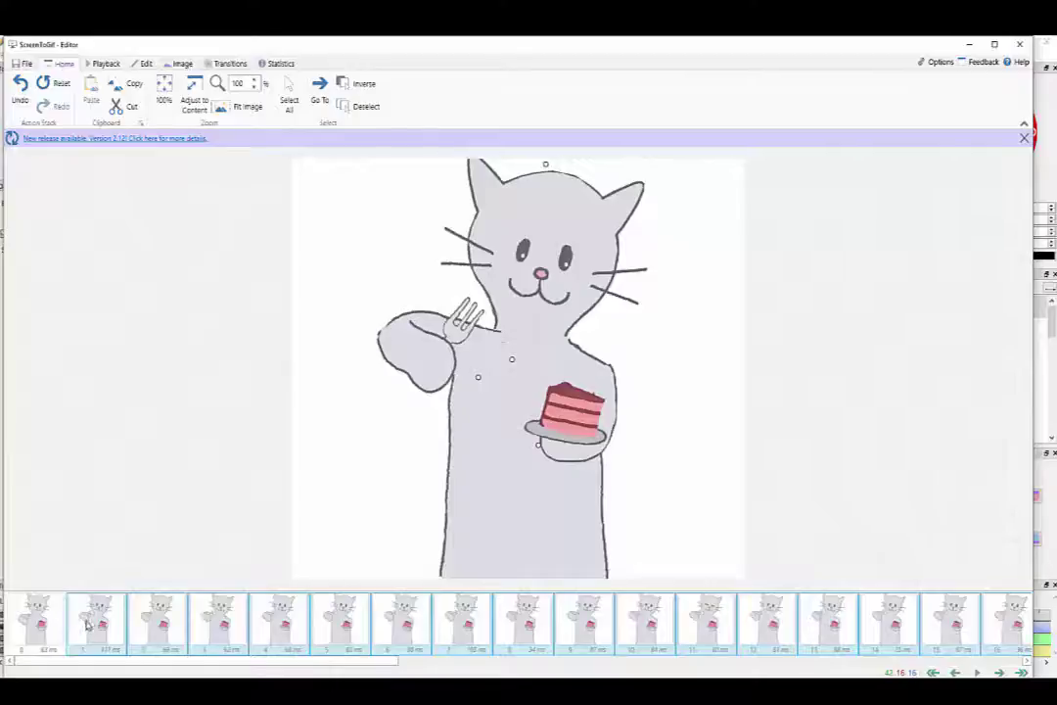
pyautogui.press('Delete')
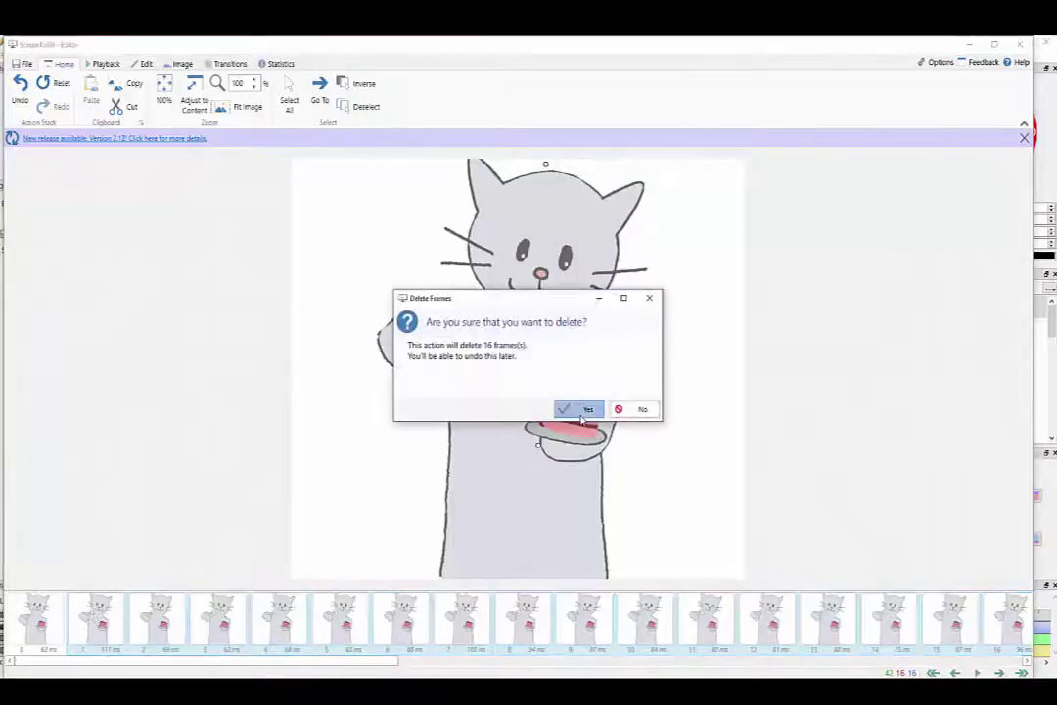
pyautogui.click(580, 408)
# - Review the first frames, then select frame 10 through the last frame and delete them
pyautogui.click(44, 624)
pyautogui.click(102, 627)
pyautogui.click(159, 626)
pyautogui.click(211, 630)
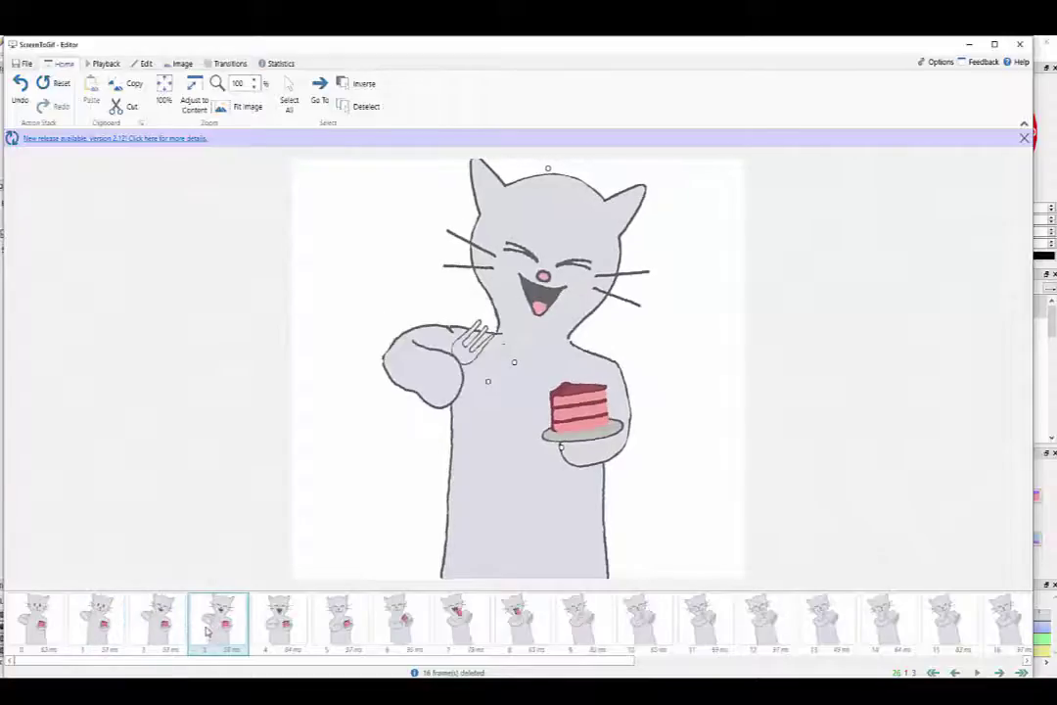
pyautogui.moveTo(219, 663); pyautogui.dragTo(478, 665)
pyautogui.click(217, 618)
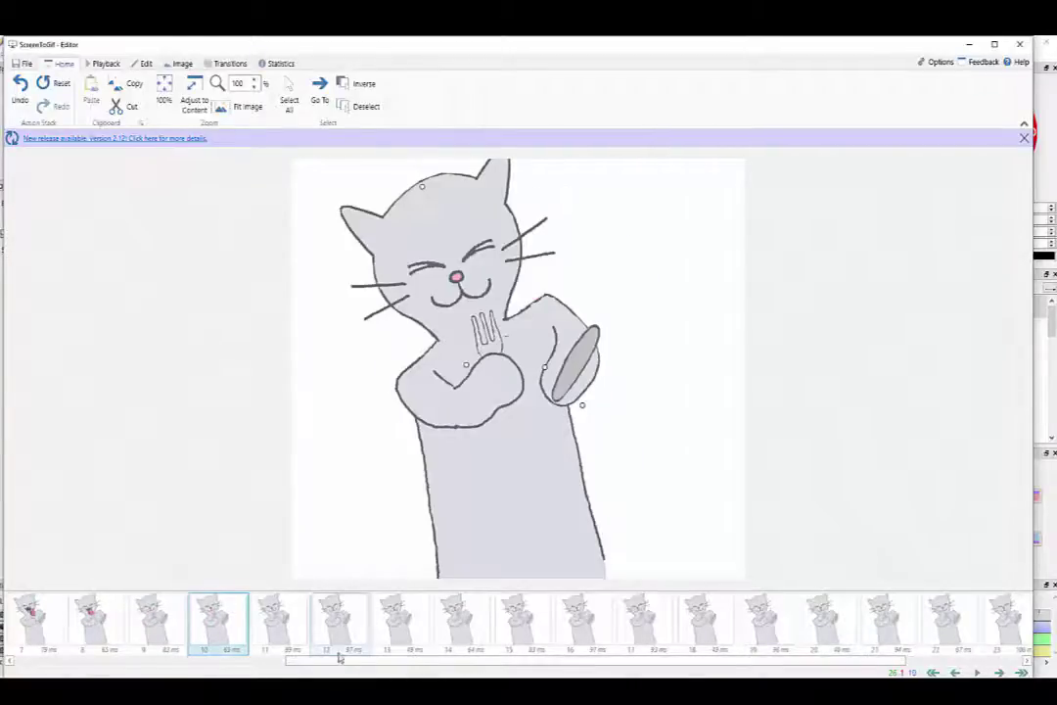
pyautogui.hscroll(3, 345, 664)
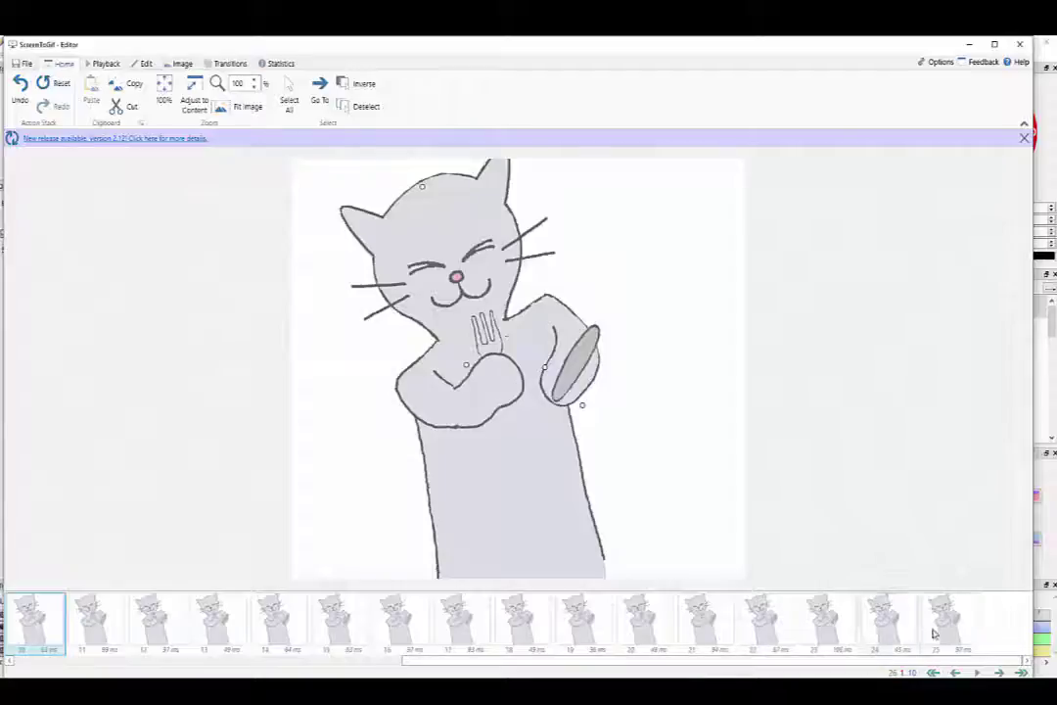
pyautogui.keyDown('shift'); pyautogui.click(952, 616); pyautogui.keyUp('shift')
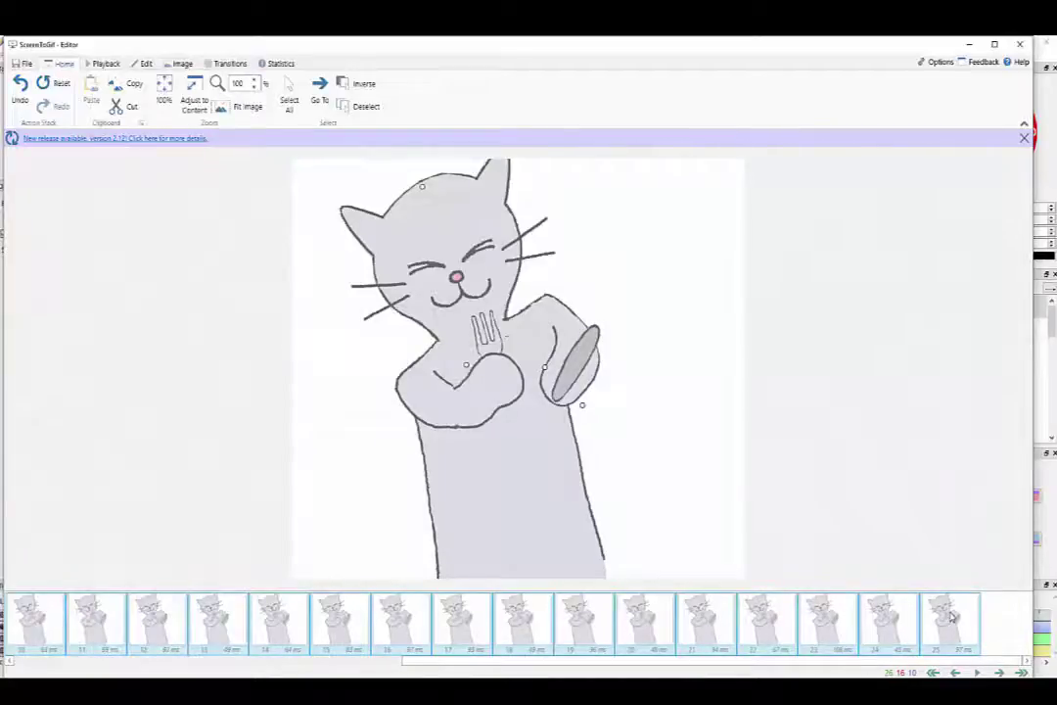
pyautogui.press('Delete')
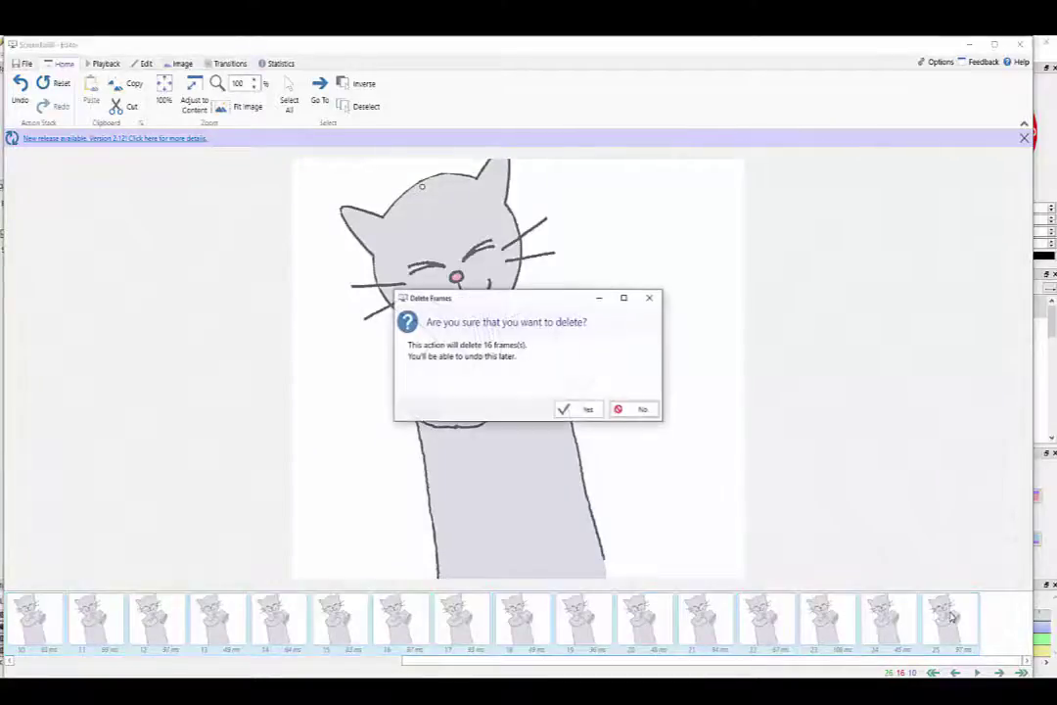
# - Confirm deleting the 16 trailing frames and step back through the remaining frames
pyautogui.click(577, 408)
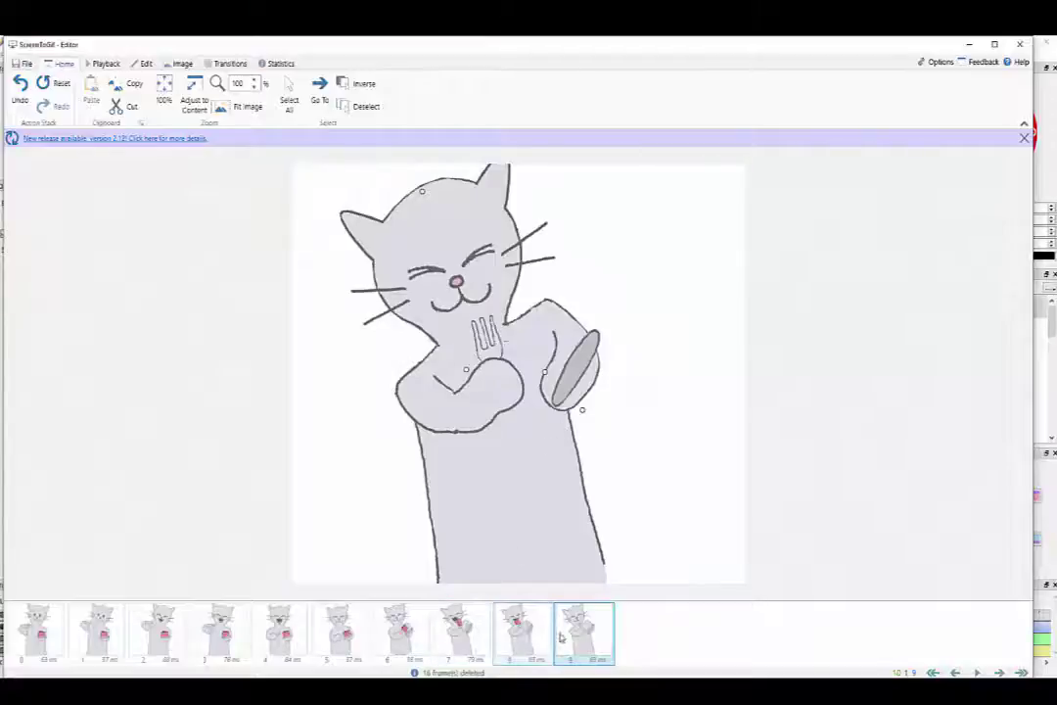
pyautogui.click(525, 632)
pyautogui.click(477, 634)
pyautogui.click(411, 634)
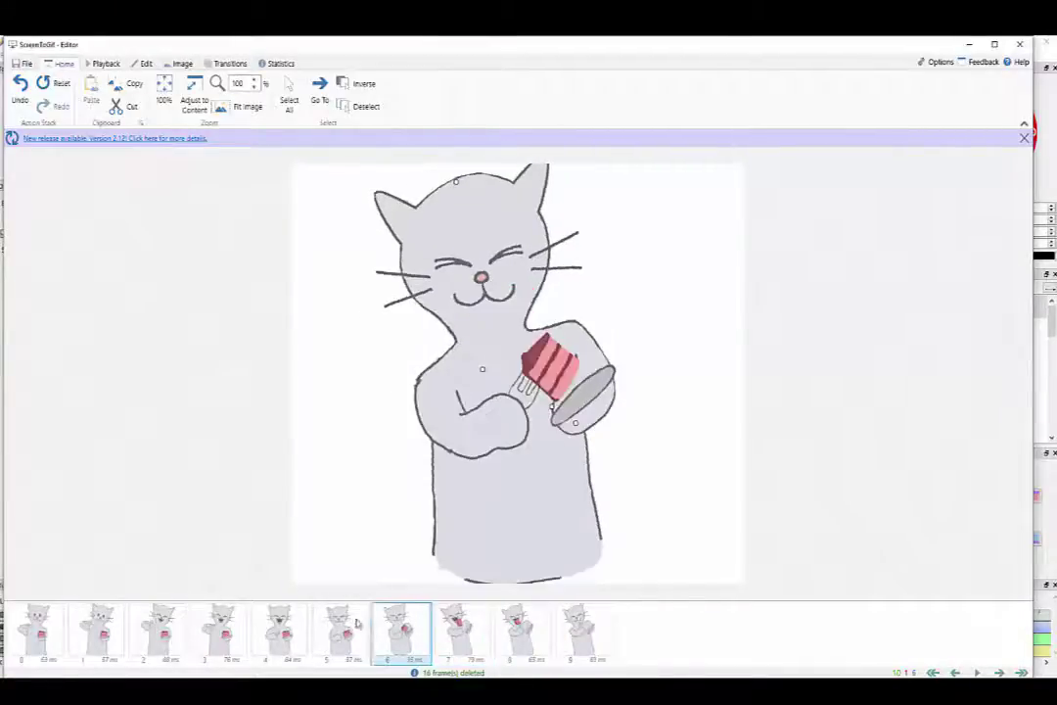
pyautogui.click(337, 634)
pyautogui.click(284, 631)
pyautogui.click(220, 634)
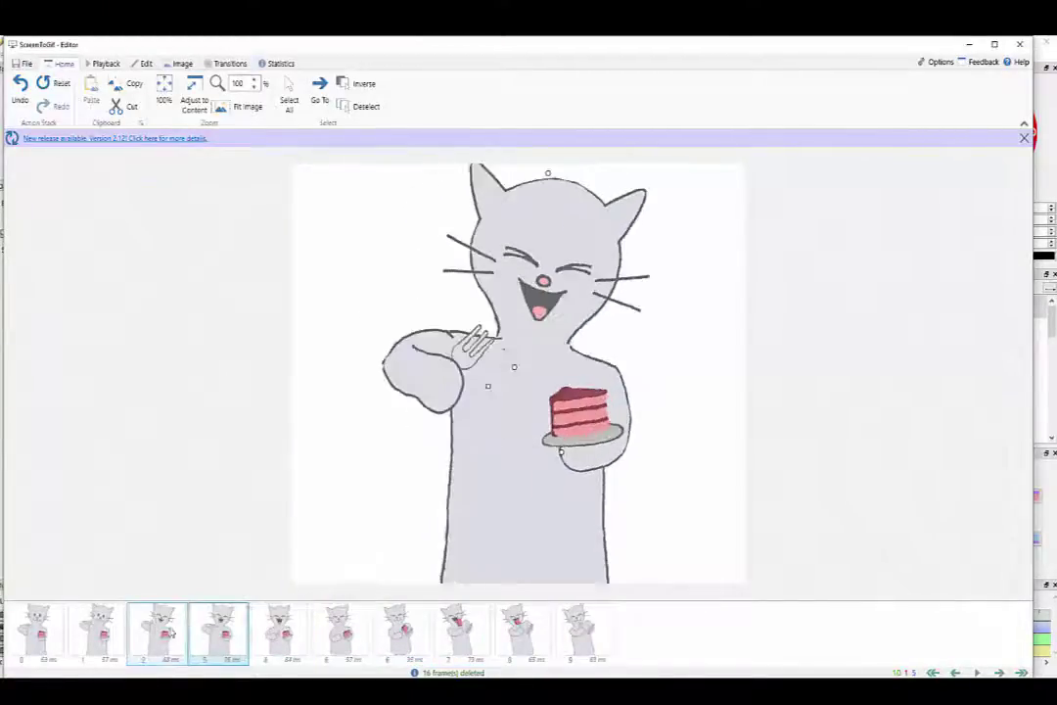
# - Step forward through all 10 frames, looping around, to check the eating-and-laughing motion
pyautogui.click(282, 636)
pyautogui.click(337, 634)
pyautogui.click(397, 634)
pyautogui.click(455, 635)
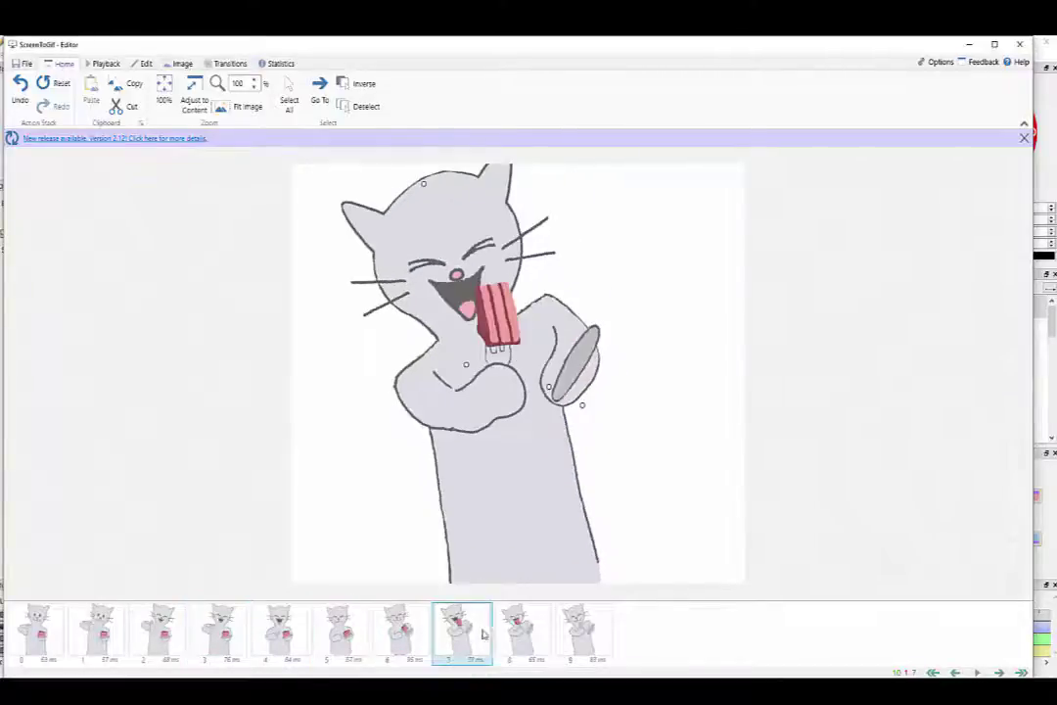
pyautogui.click(519, 634)
pyautogui.click(573, 635)
pyautogui.click(39, 634)
pyautogui.click(98, 634)
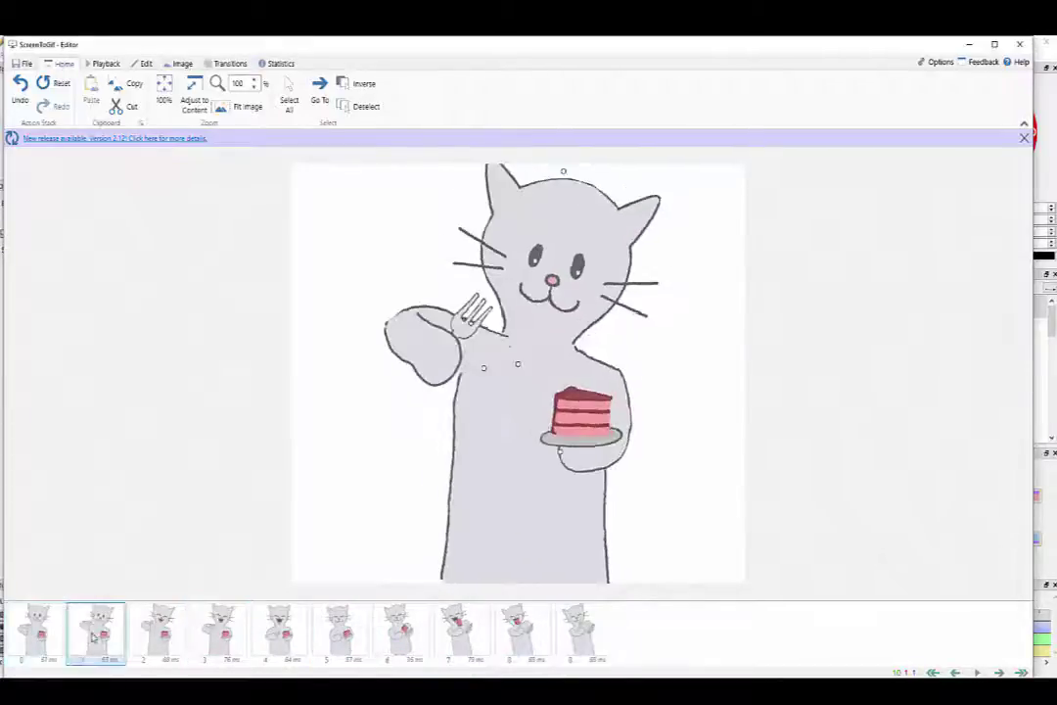
pyautogui.click(176, 639)
pyautogui.click(220, 634)
pyautogui.click(279, 635)
pyautogui.click(337, 635)
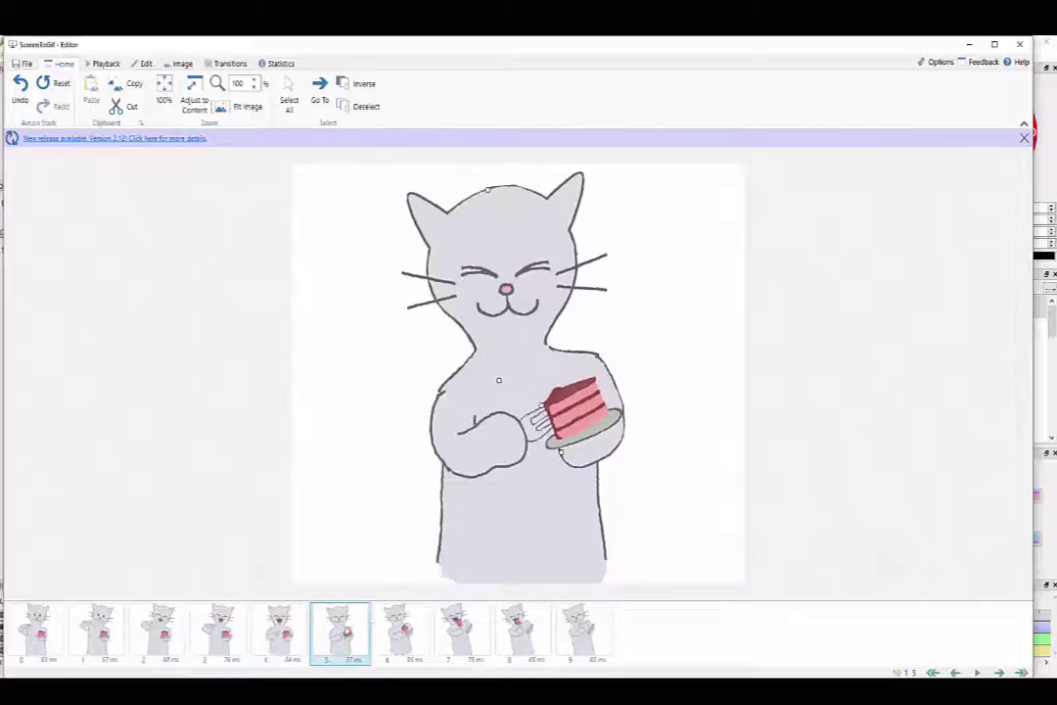
pyautogui.click(401, 634)
pyautogui.click(455, 634)
pyautogui.click(518, 635)
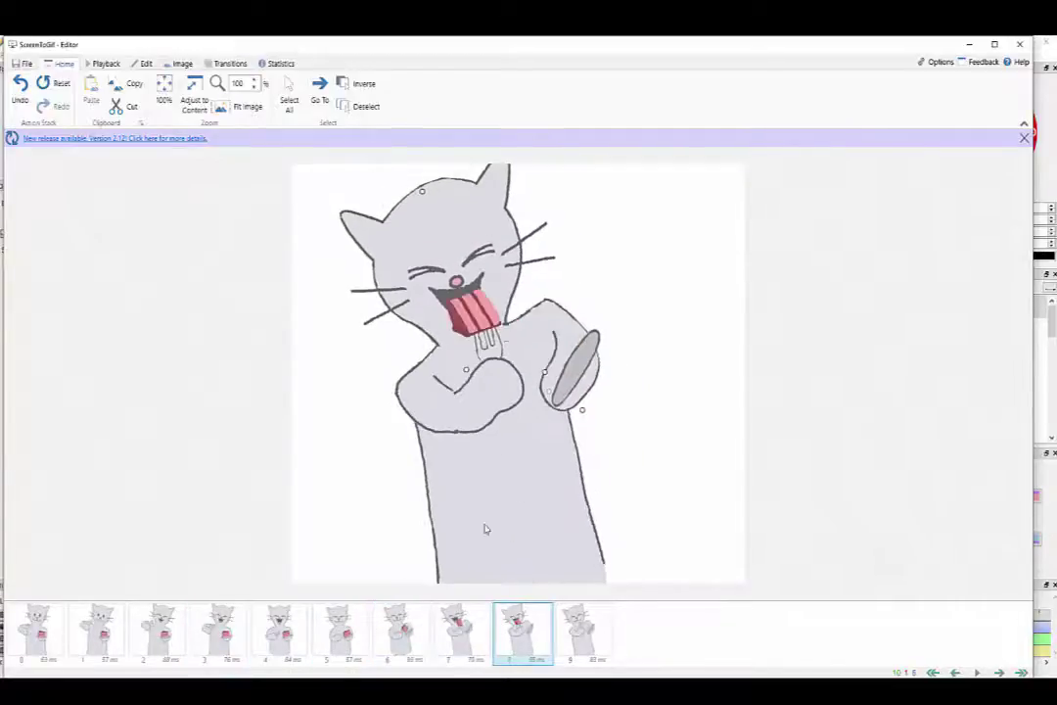
pyautogui.click(460, 635)
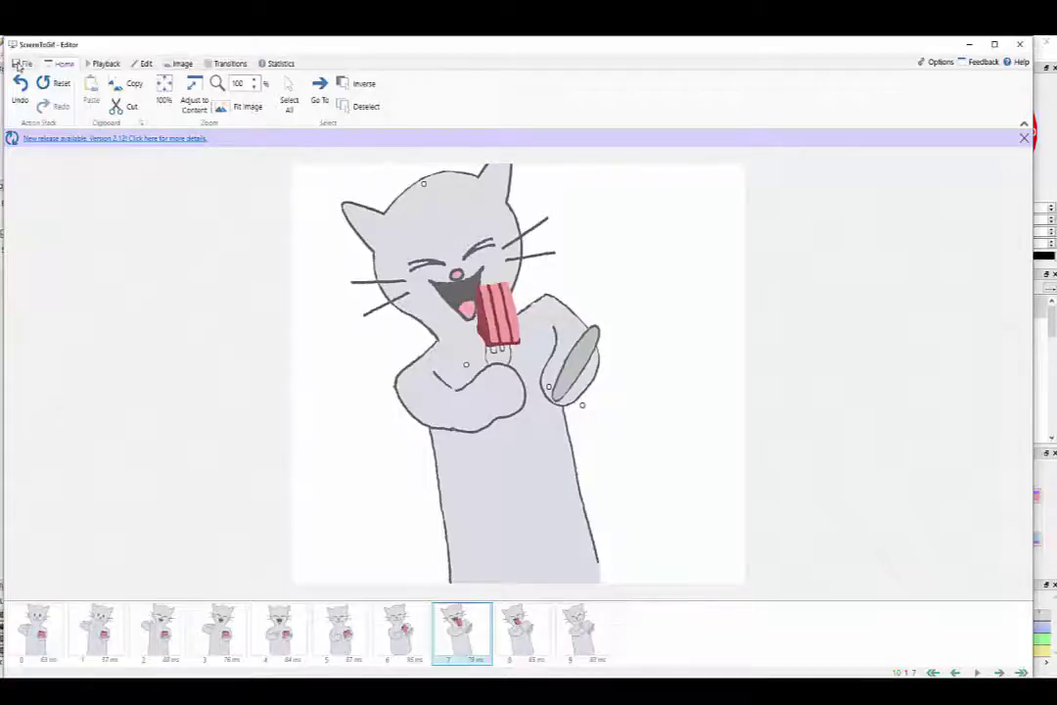
# - Save the trimmed animation as a GIF named CatCake_03_GIF
pyautogui.click(20, 64)
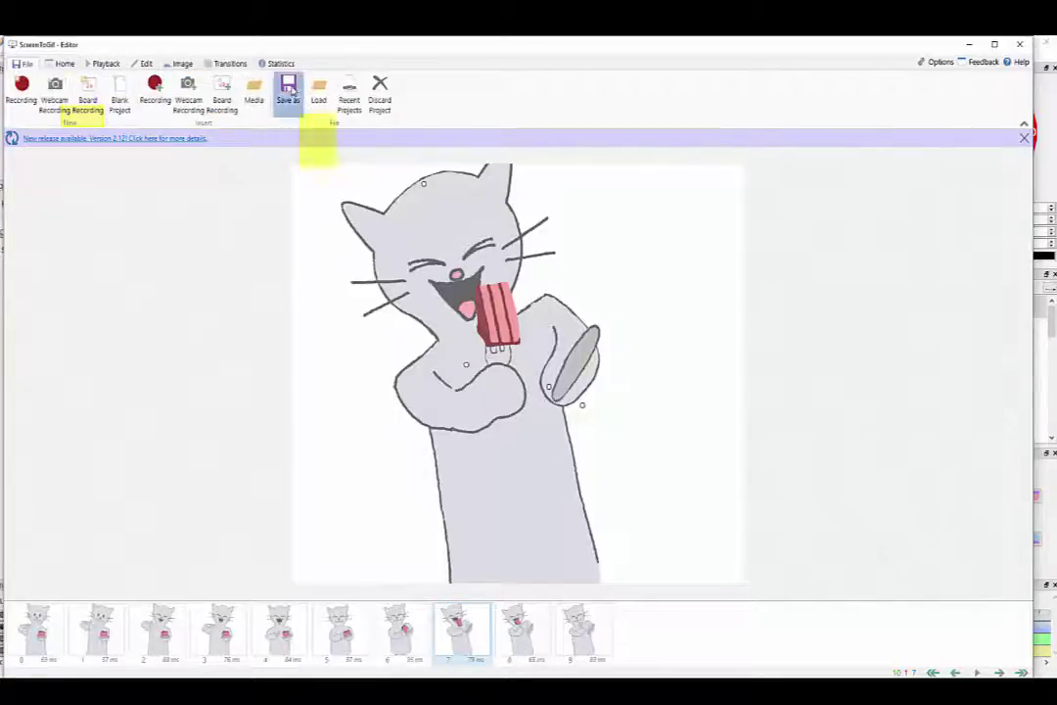
pyautogui.click(288, 93)
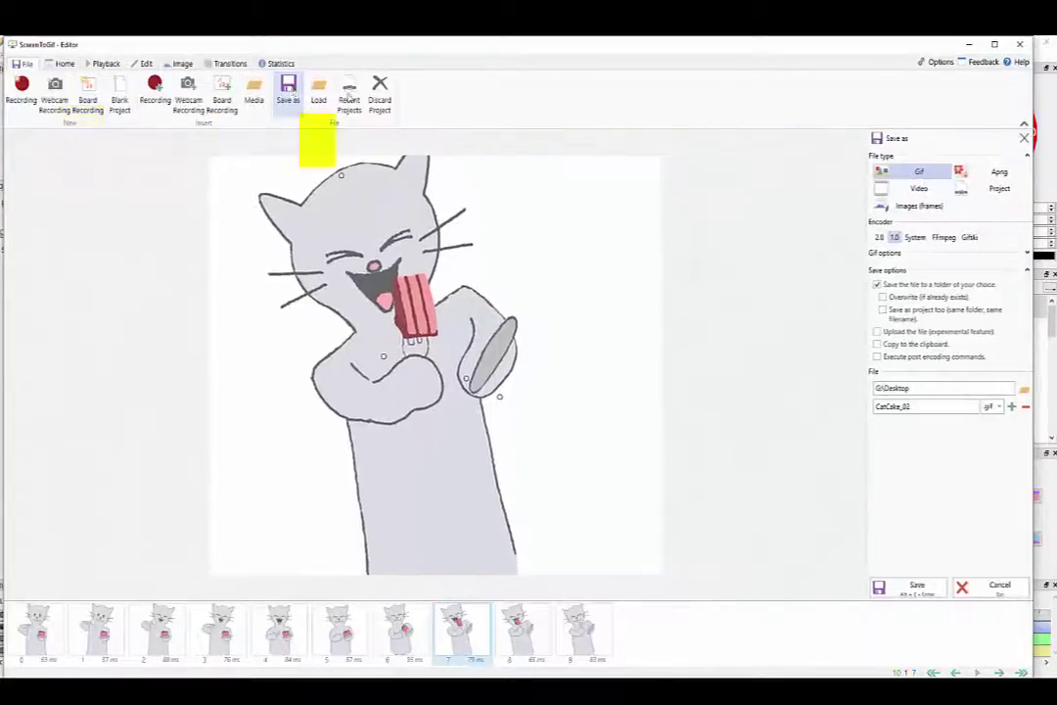
pyautogui.click(954, 406)
pyautogui.doubleClick(954, 406)
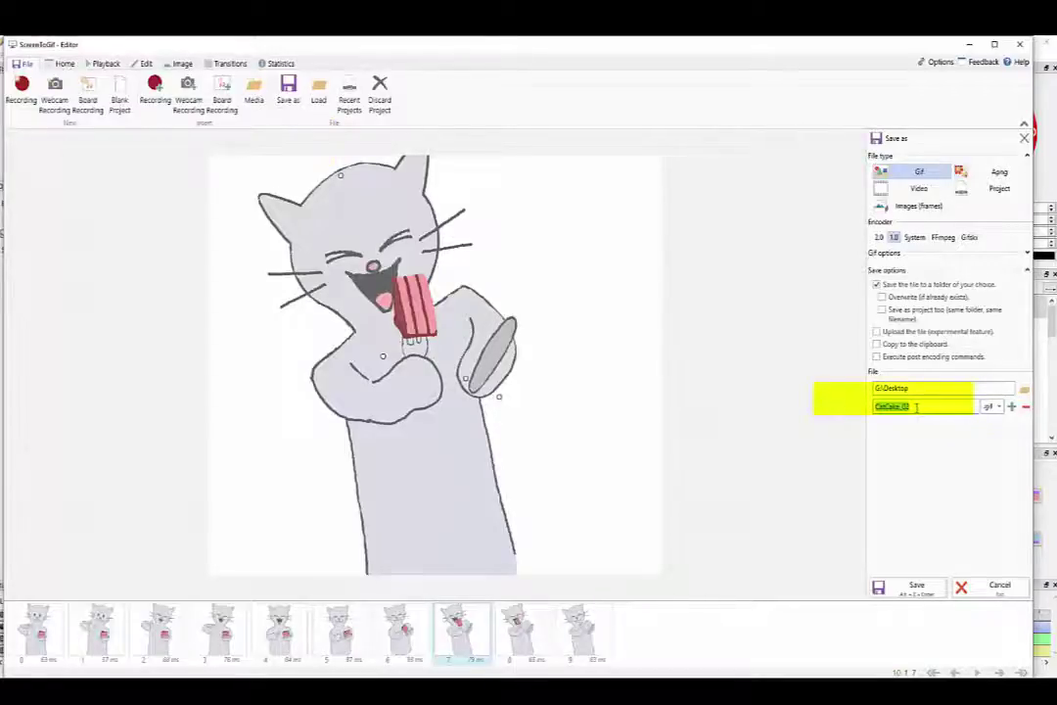
pyautogui.write('CatCake_03')
pyautogui.write('_')
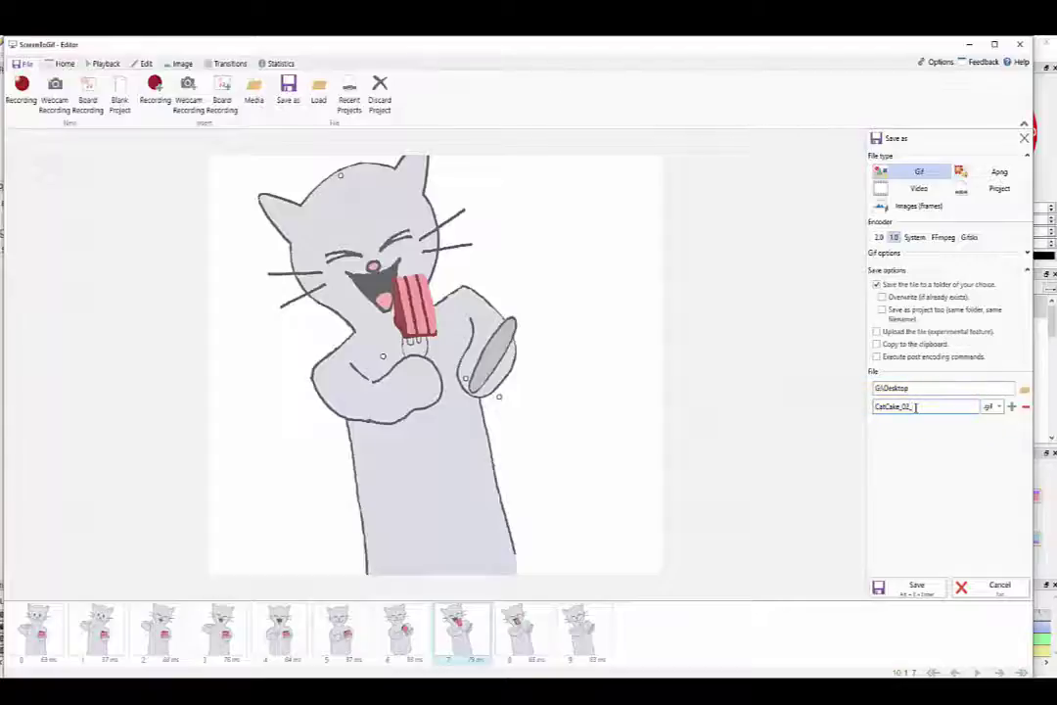
pyautogui.write('GIF')
pyautogui.click(917, 585)
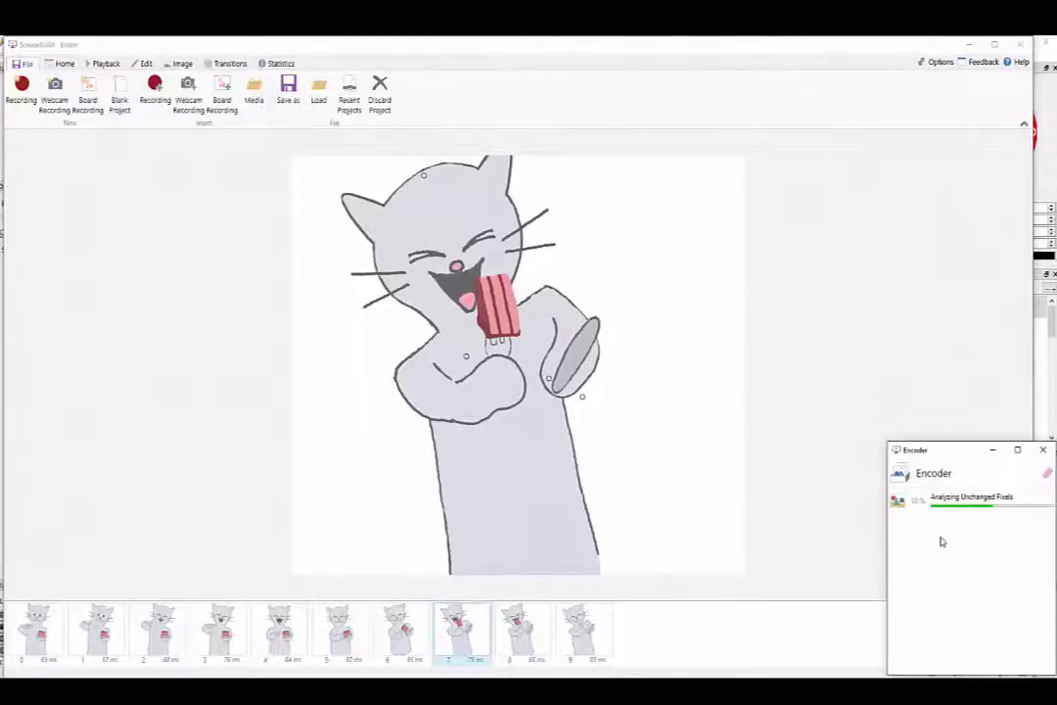
# - Close the finished encoder window and exit the ScreenToGif editor
pyautogui.moveTo(939, 451); pyautogui.dragTo(530, 275)
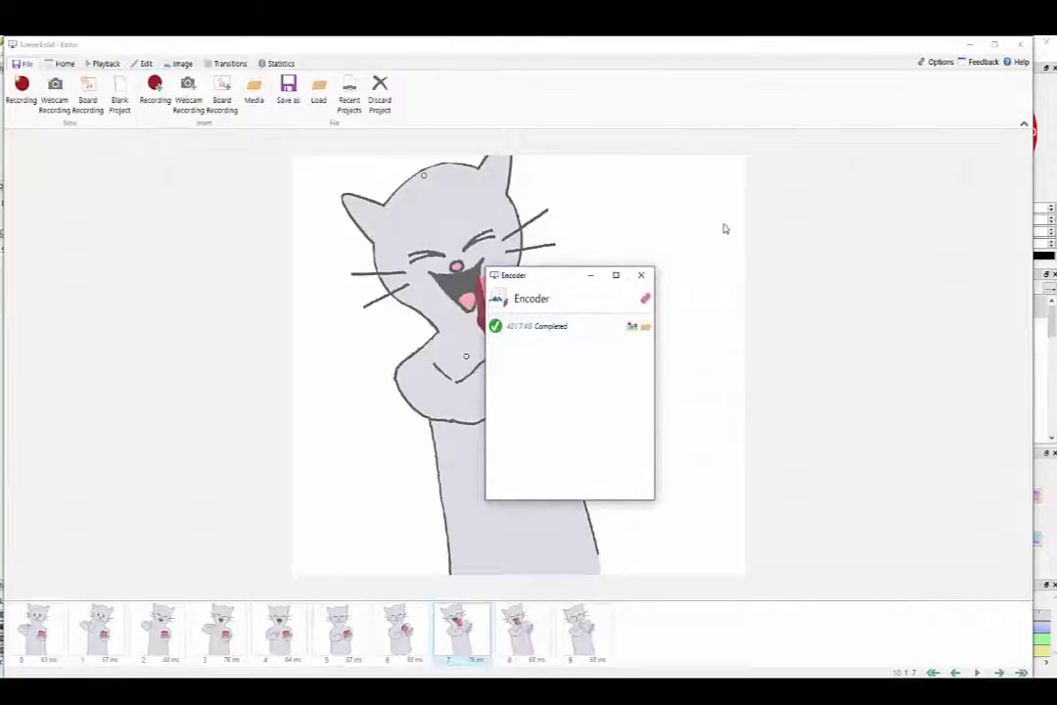
pyautogui.click(859, 40)
pyautogui.hotkey('alt', 'F4')
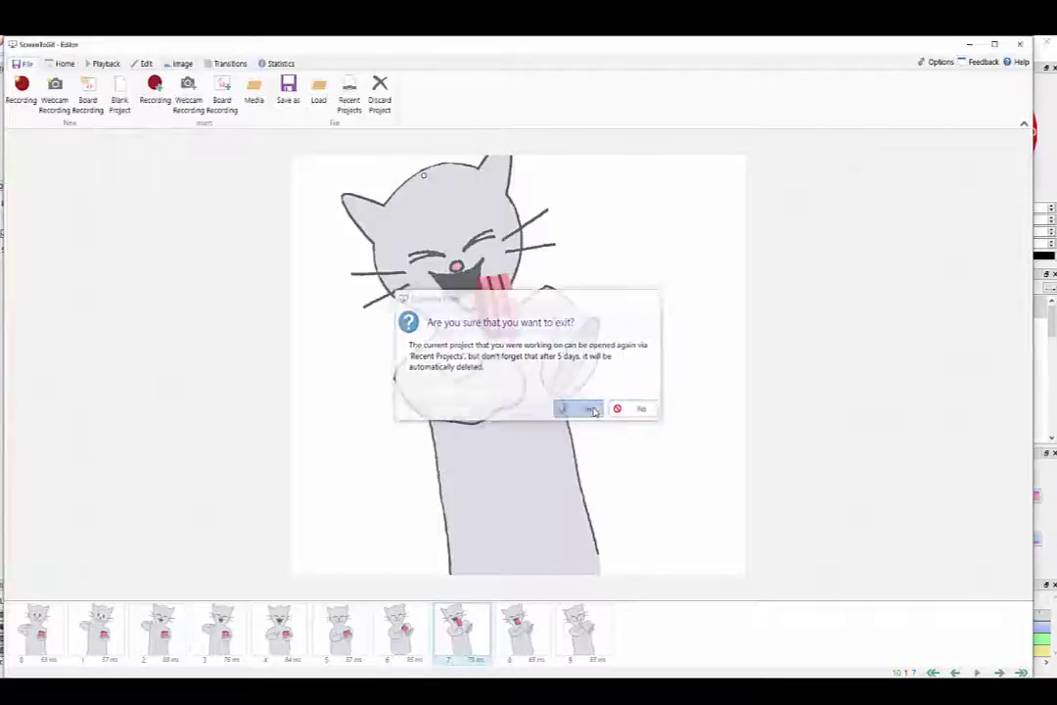
pyautogui.click(588, 409)
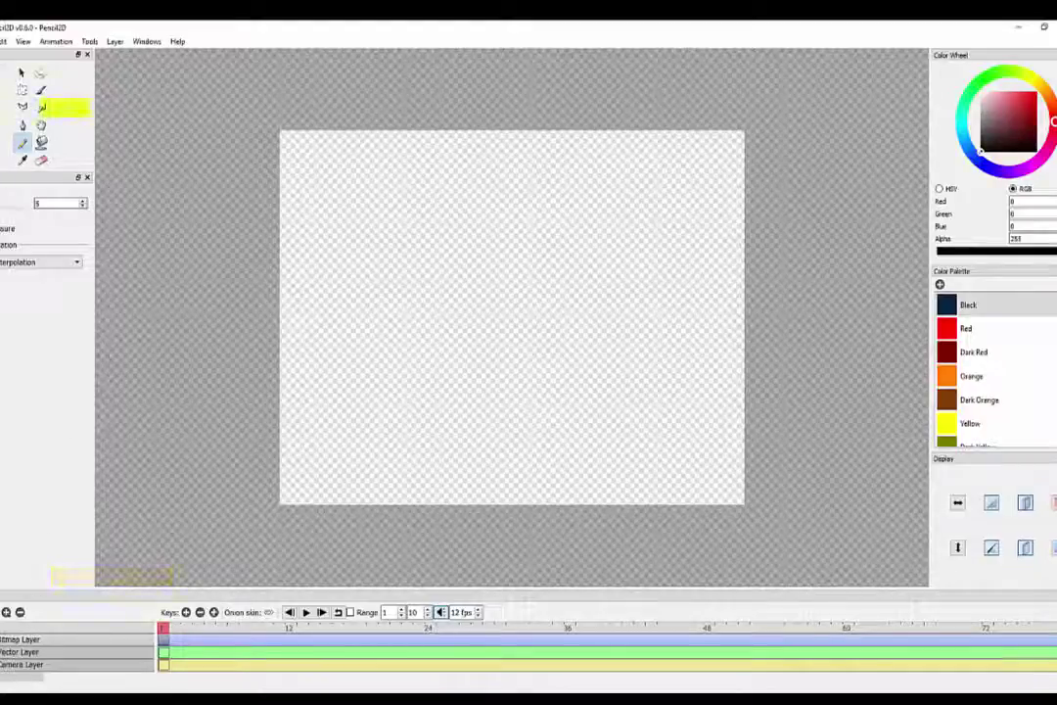
# - Import CatCake_02_Gif from the Desktop as an image into the Bitmap layer
pyautogui.click(2, 41)
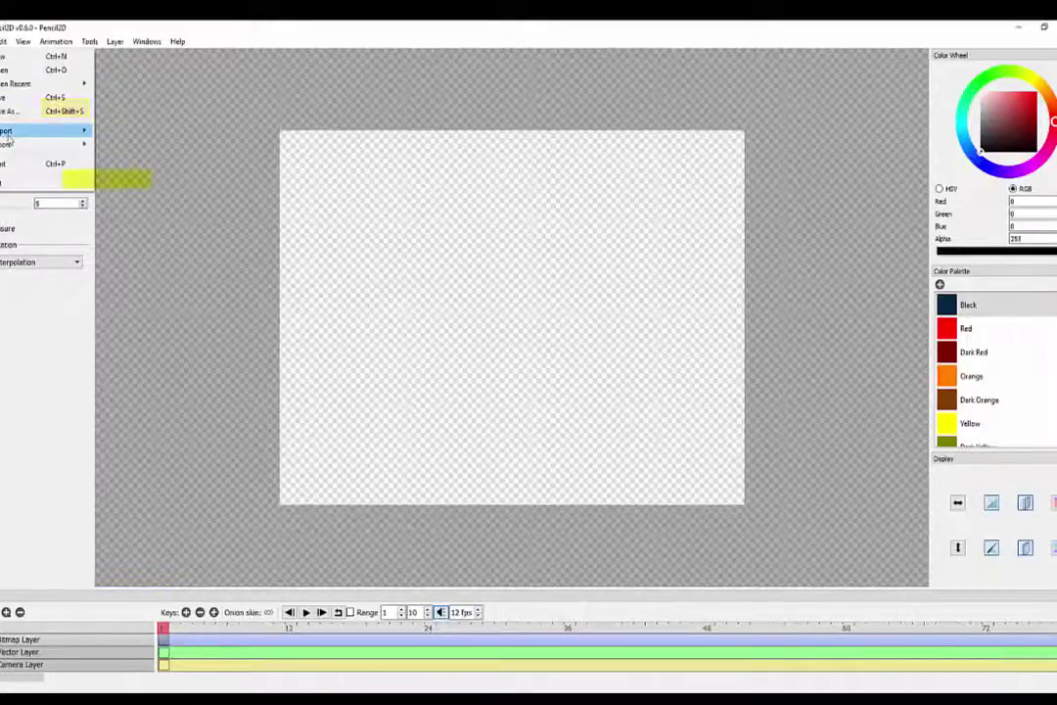
pyautogui.moveTo(71, 130)
pyautogui.click(123, 133)
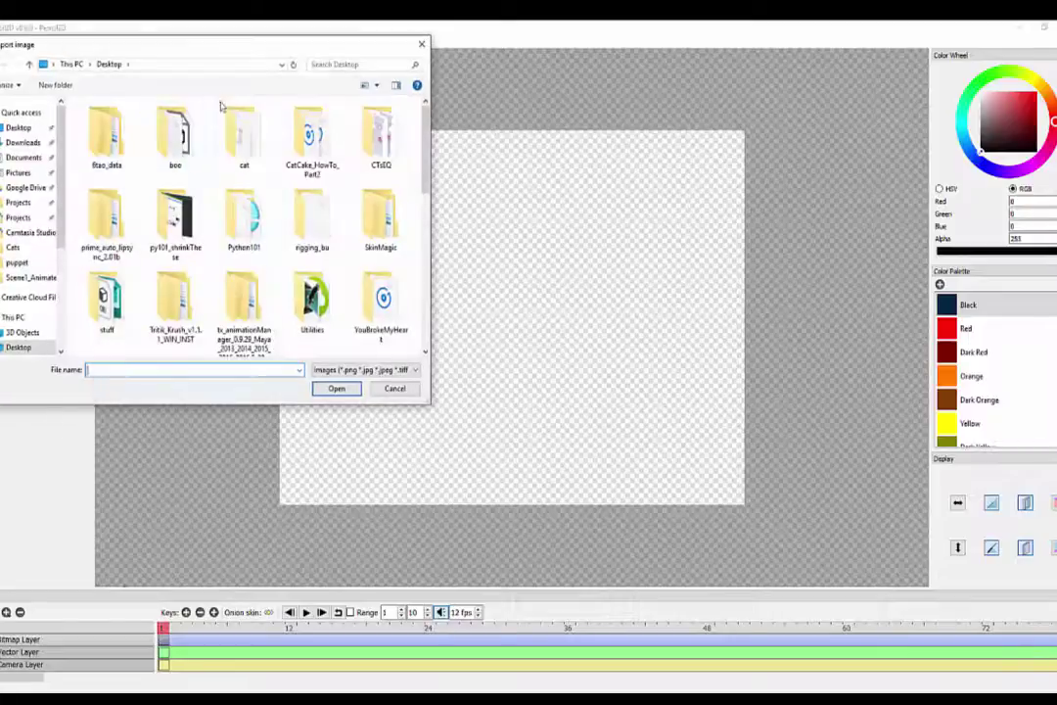
pyautogui.scroll(1, 245, 223)
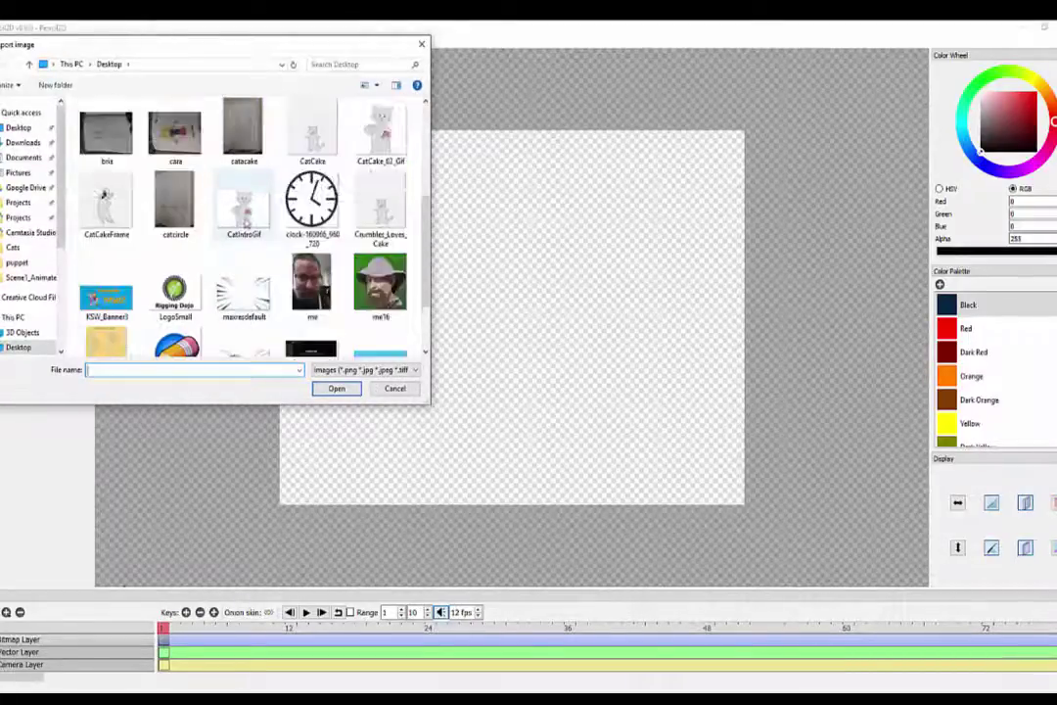
pyautogui.click(380, 127)
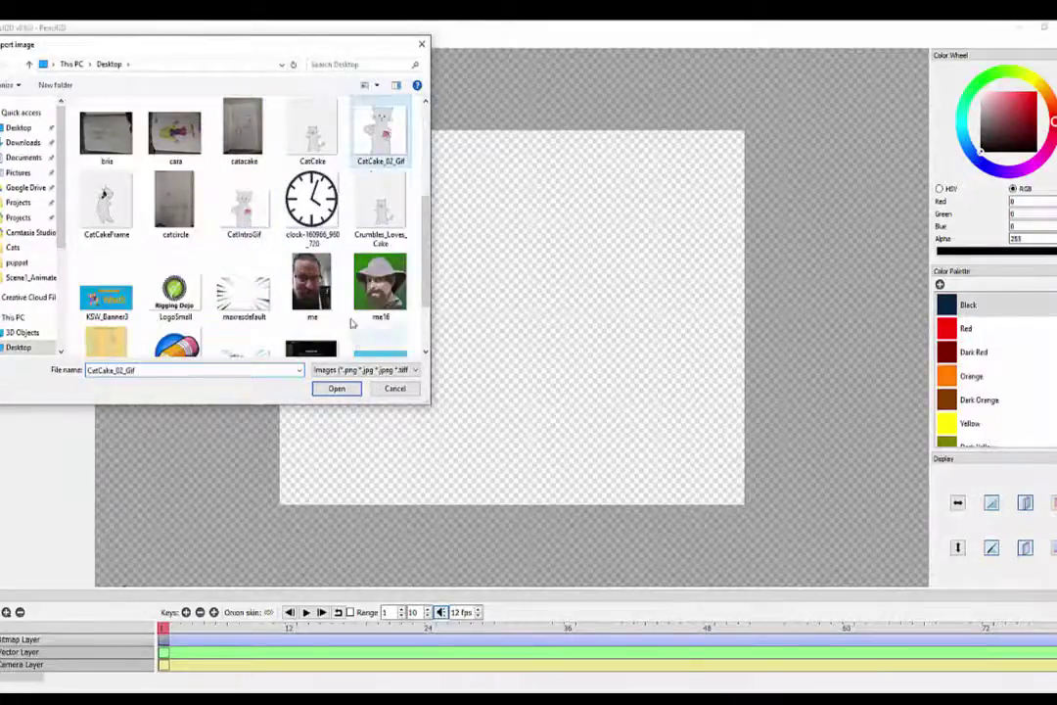
pyautogui.click(335, 389)
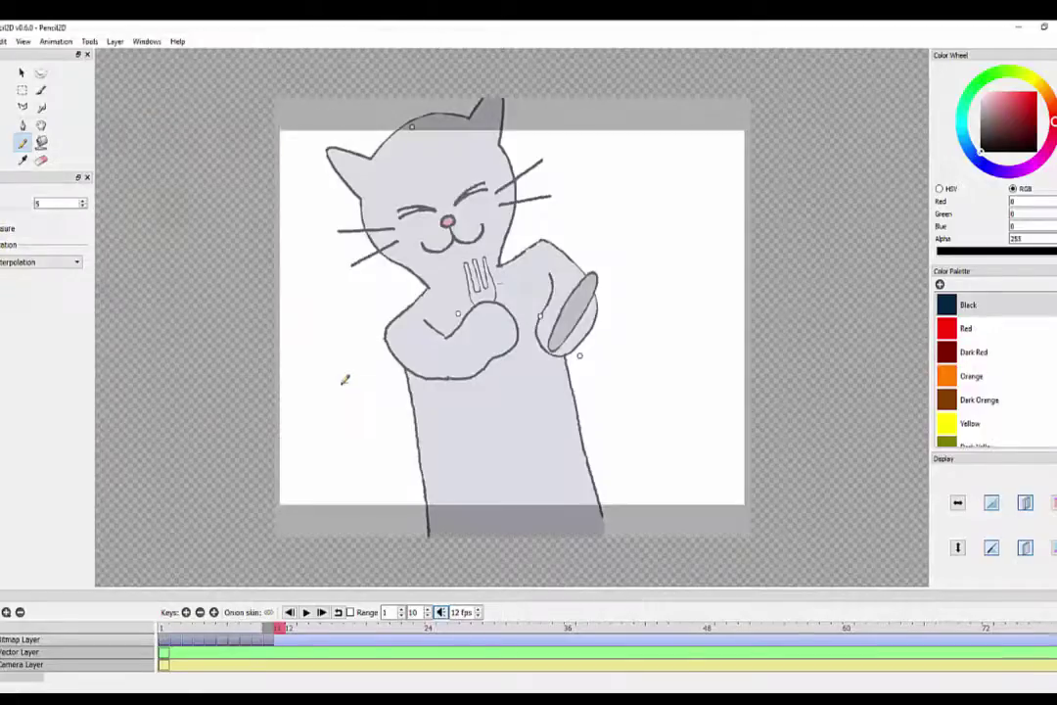
# - Drag the playhead back to frame 1, showing the cat holding its cake
pyautogui.moveTo(279, 627); pyautogui.dragTo(136, 597)
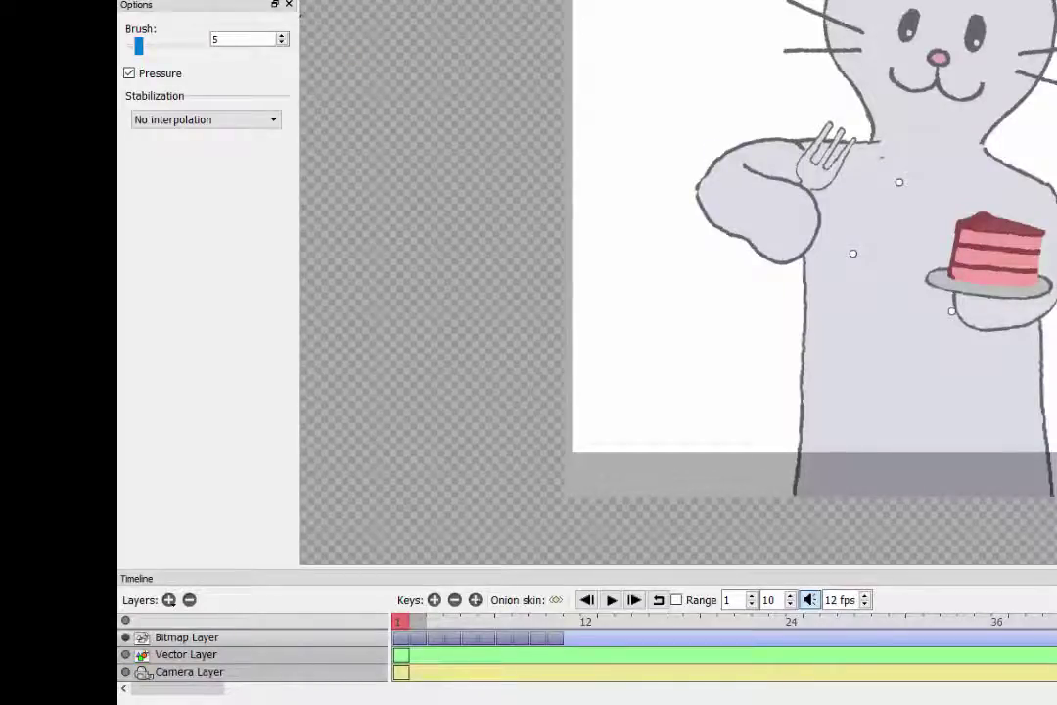
# - Open the Export Movie dialog from File > Export > Movie
pyautogui.hotkey('alt', 'f')
pyautogui.press('Right')
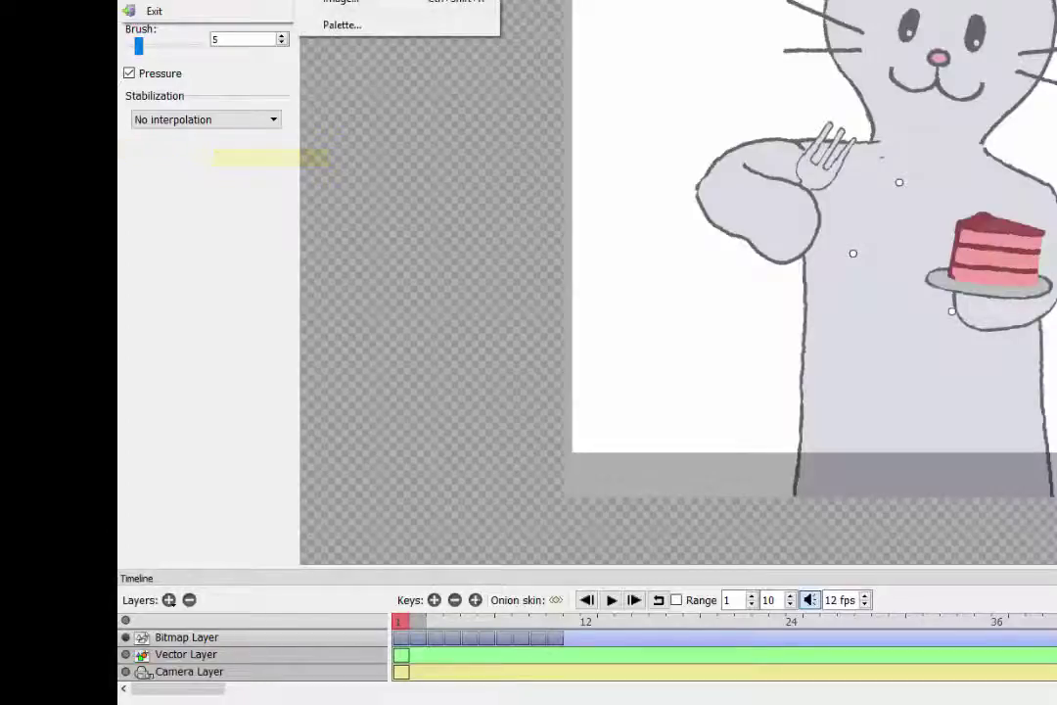
pyautogui.click(354, 29)
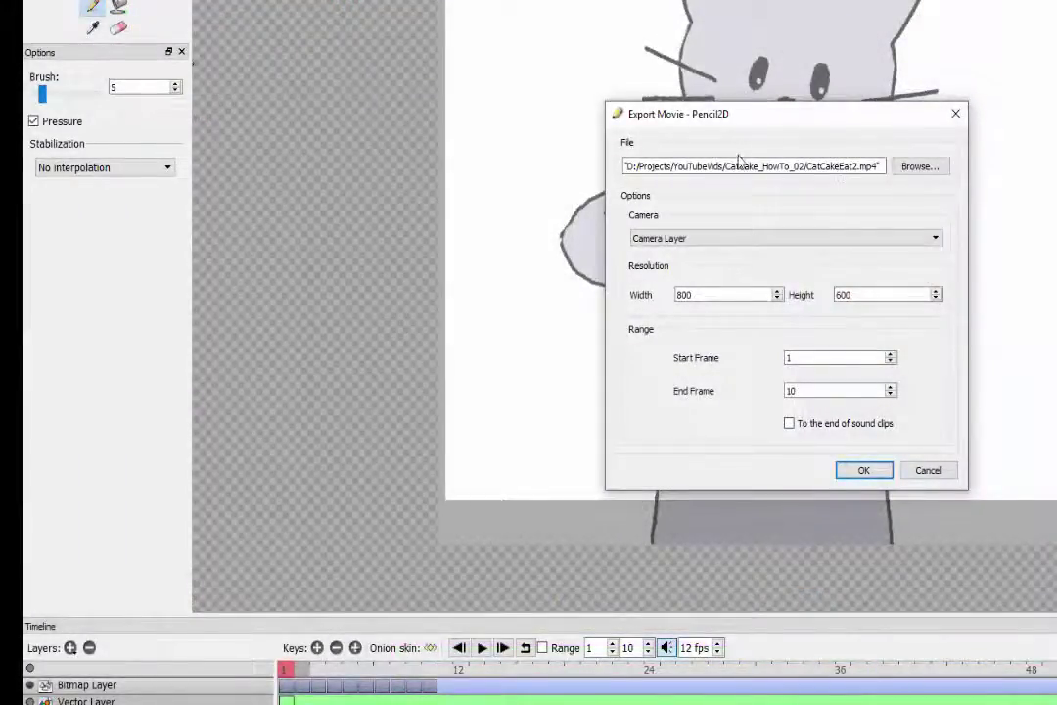
# - Export frames 1–10 as CatCakeEat2.mp4 with width 1080 and height 720
pyautogui.moveTo(750, 116); pyautogui.dragTo(551, 74)
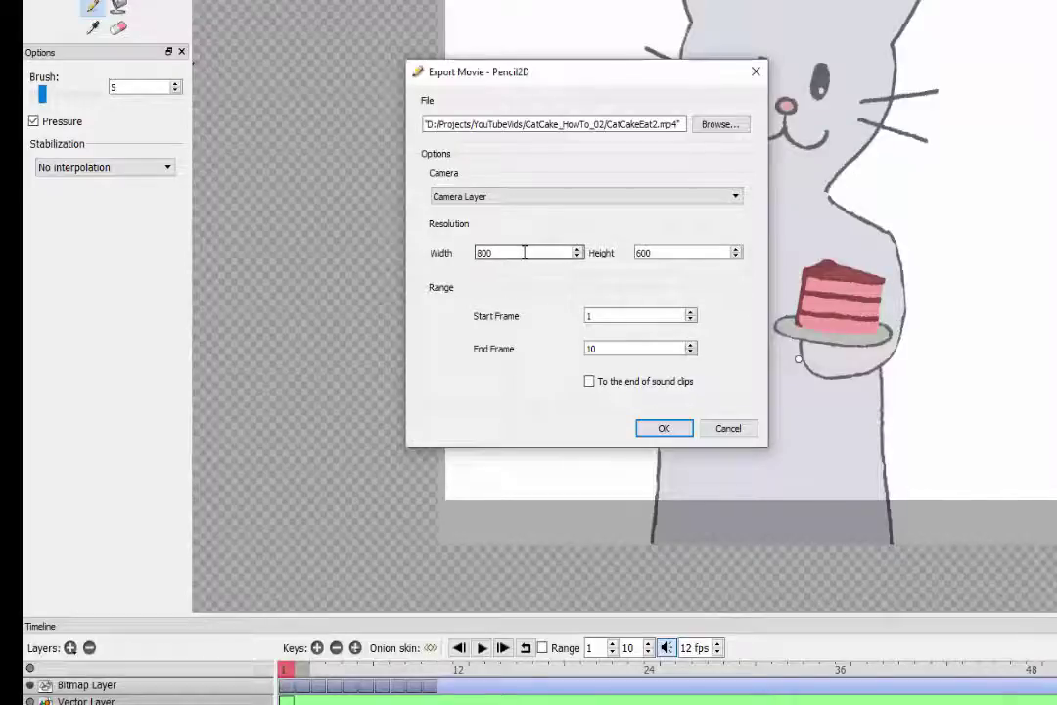
pyautogui.moveTo(525, 253); pyautogui.dragTo(458, 255)
pyautogui.write('1080')
pyautogui.moveTo(668, 251); pyautogui.dragTo(602, 252)
pyautogui.write('720')
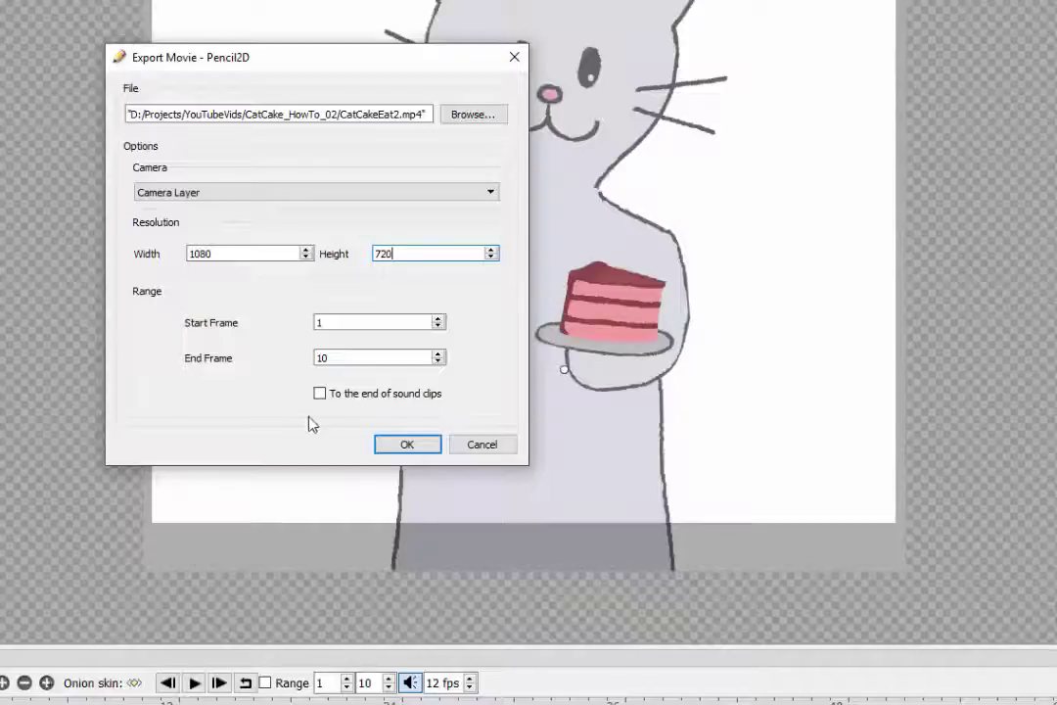
pyautogui.click(406, 446)
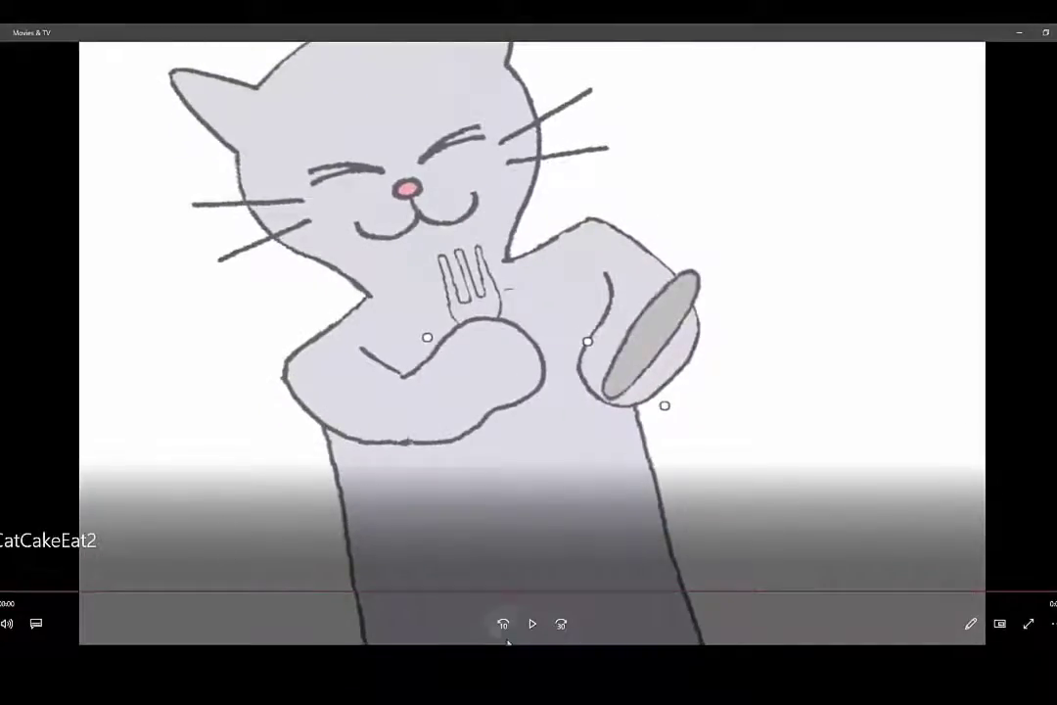
# - Play the exported CatCakeEat2 video twice in Movies & TV
pyautogui.click(533, 624)
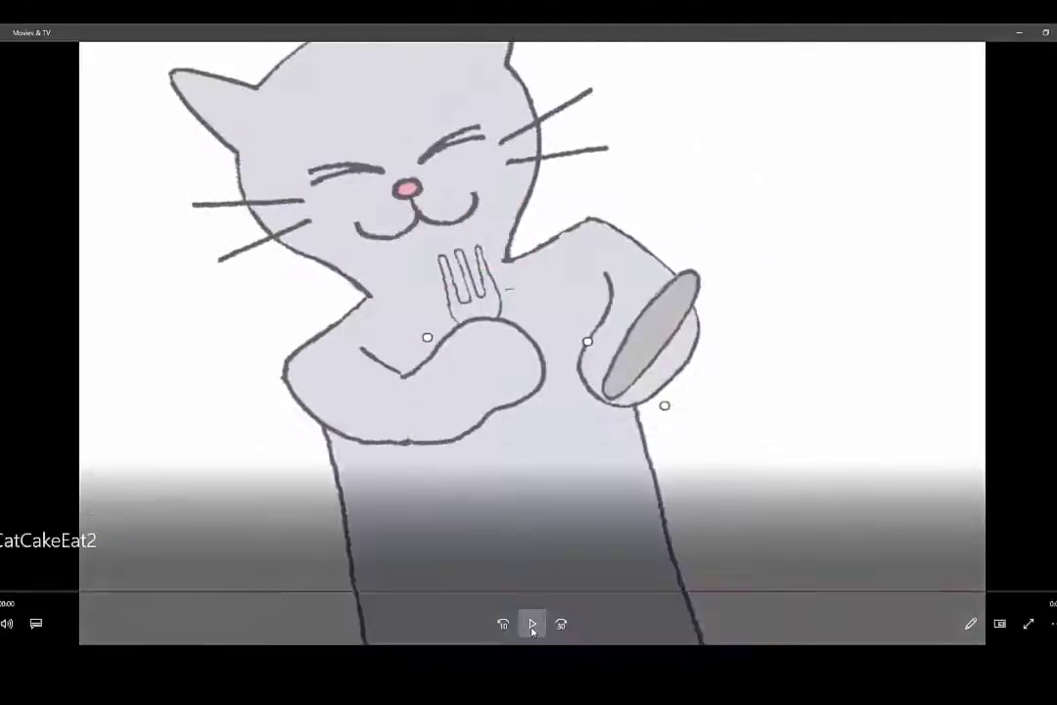
pyautogui.click(533, 623)
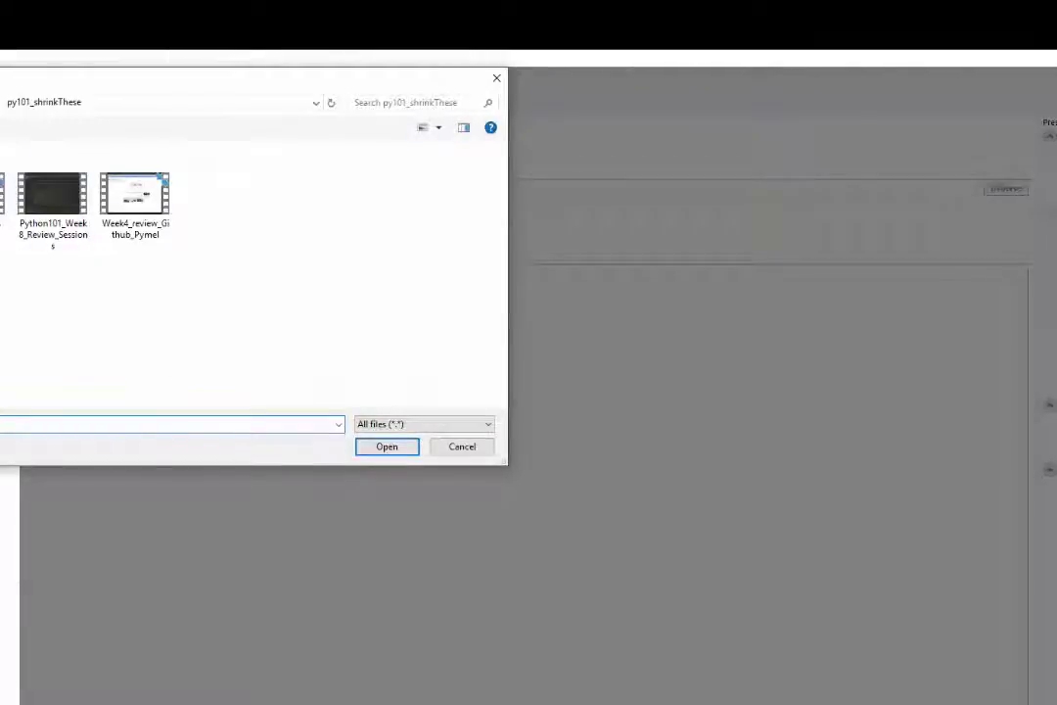
# - Go up to the Desktop in the file browser and scroll toward the D:\Projects\Cats folder
pyautogui.hotkey('alt', 'Up')
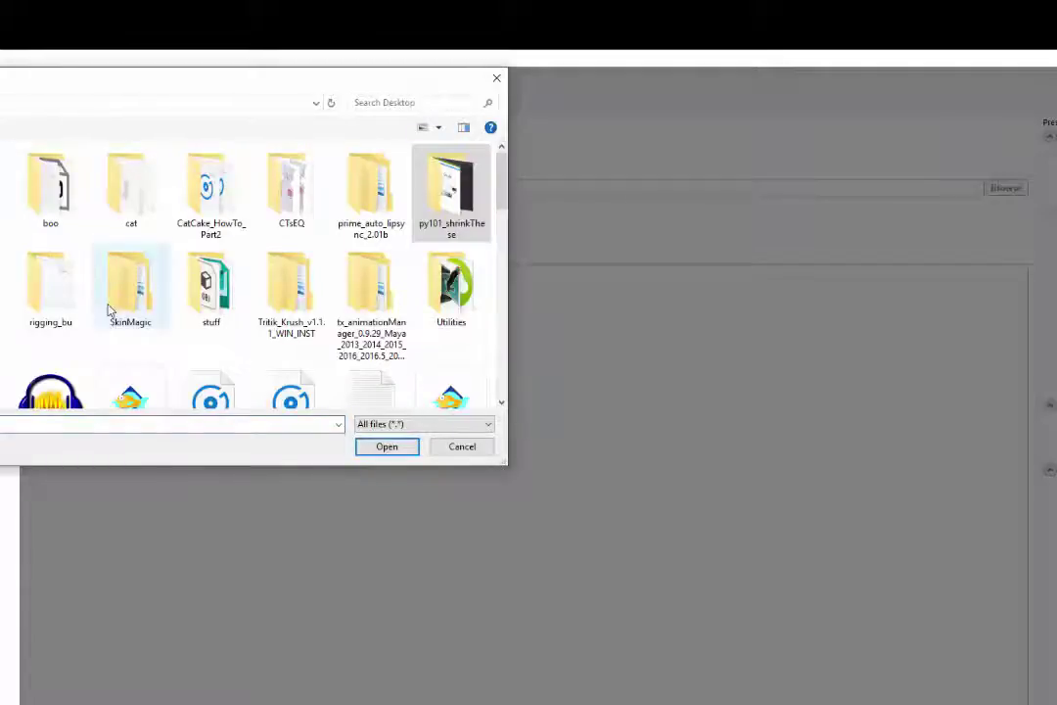
pyautogui.scroll(-1, 112, 306)
pyautogui.scroll(-1, 263, 262)
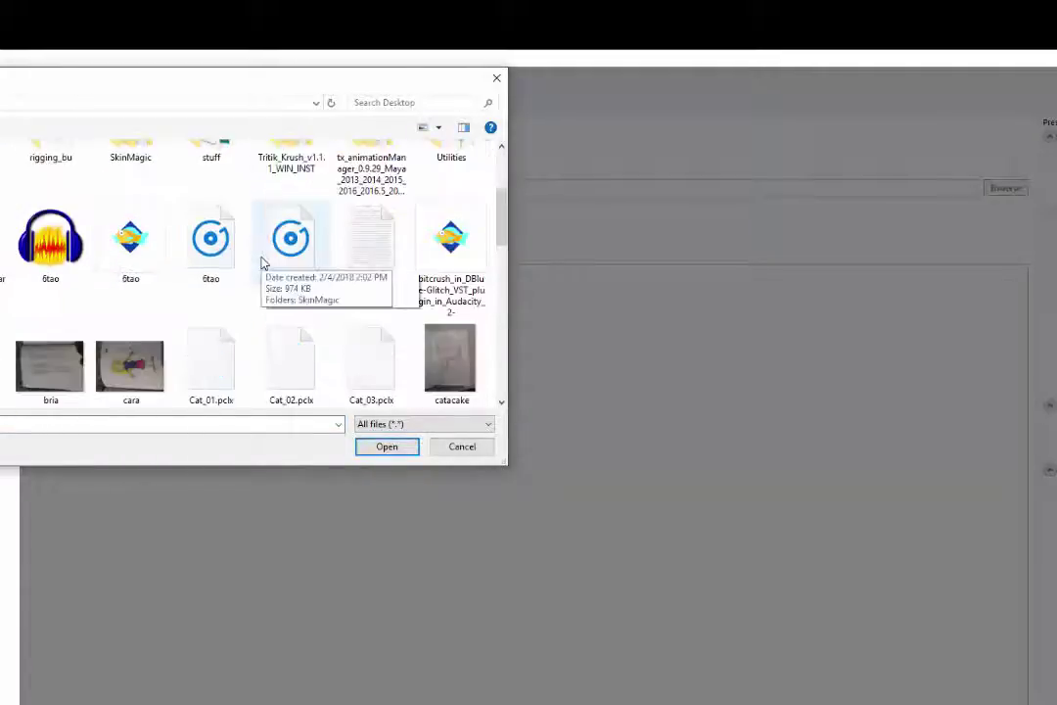
pyautogui.scroll(-1, 262, 263)
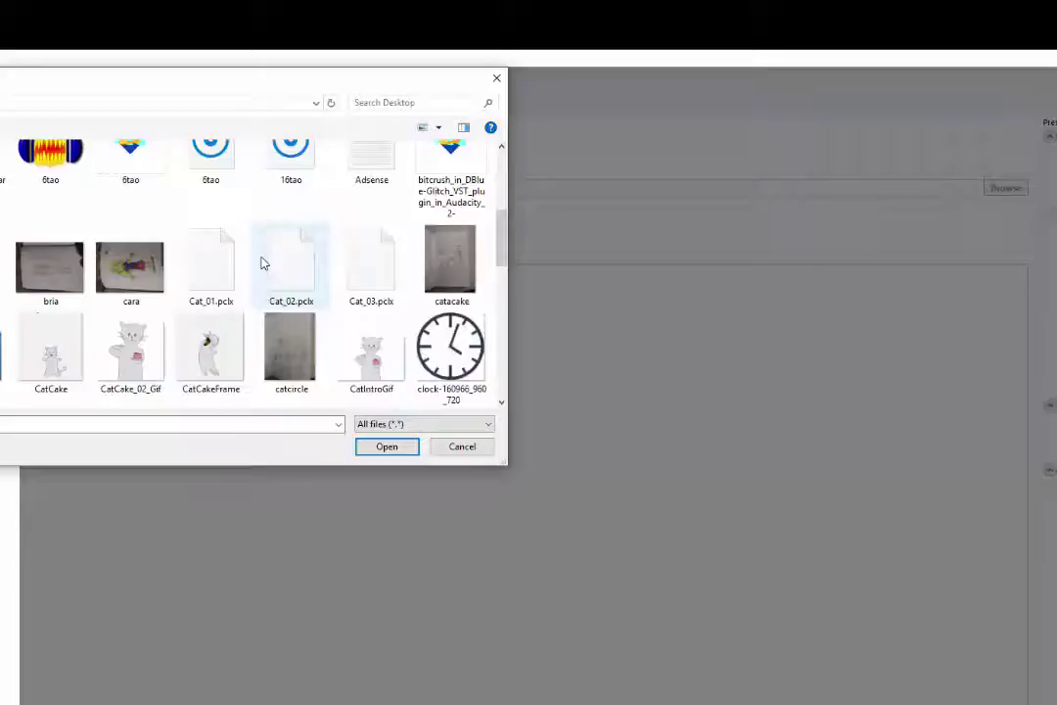
pyautogui.scroll(-1, 262, 262)
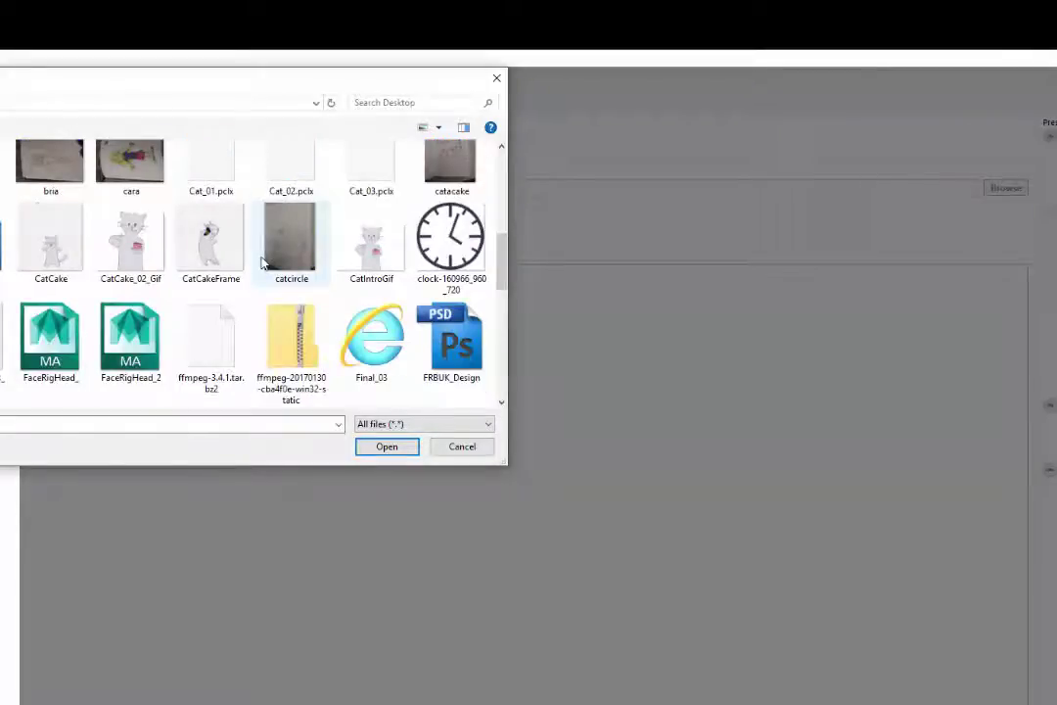
pyautogui.scroll(-1, 263, 262)
pyautogui.scroll(-1, 262, 262)
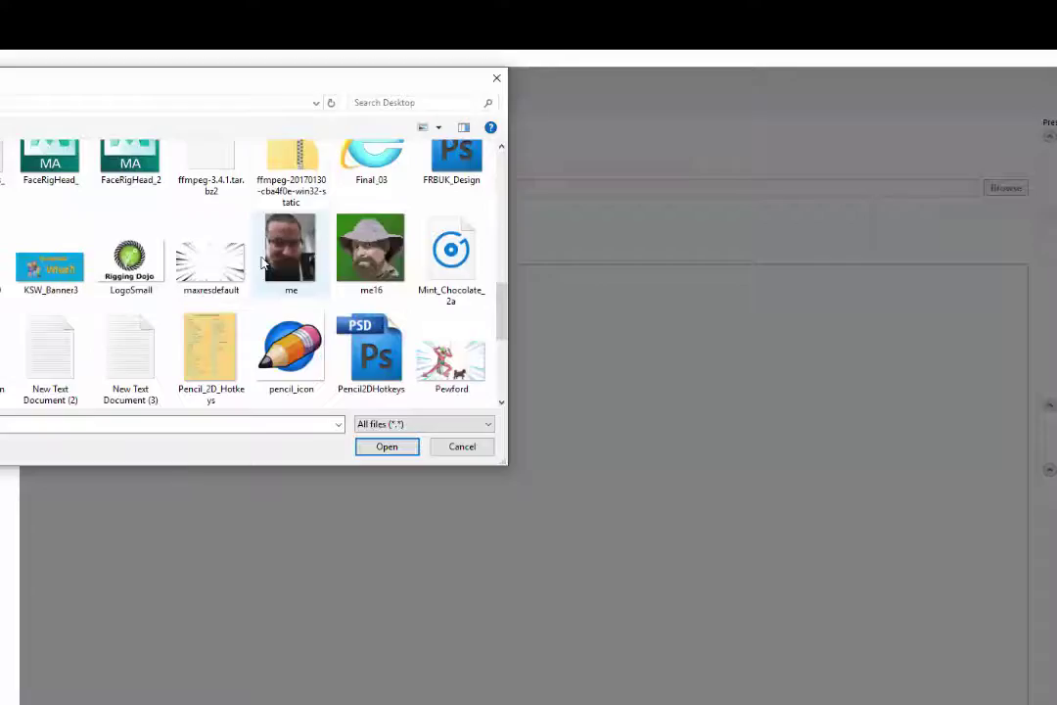
pyautogui.scroll(-1, 263, 263)
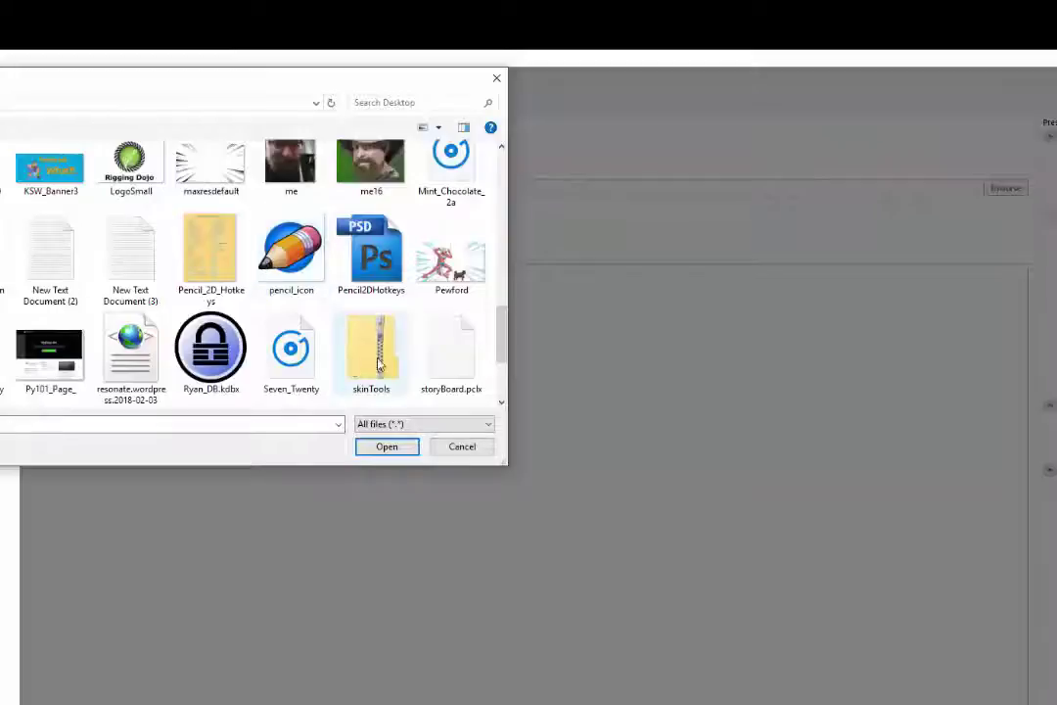
pyautogui.scroll(-1, 338, 358)
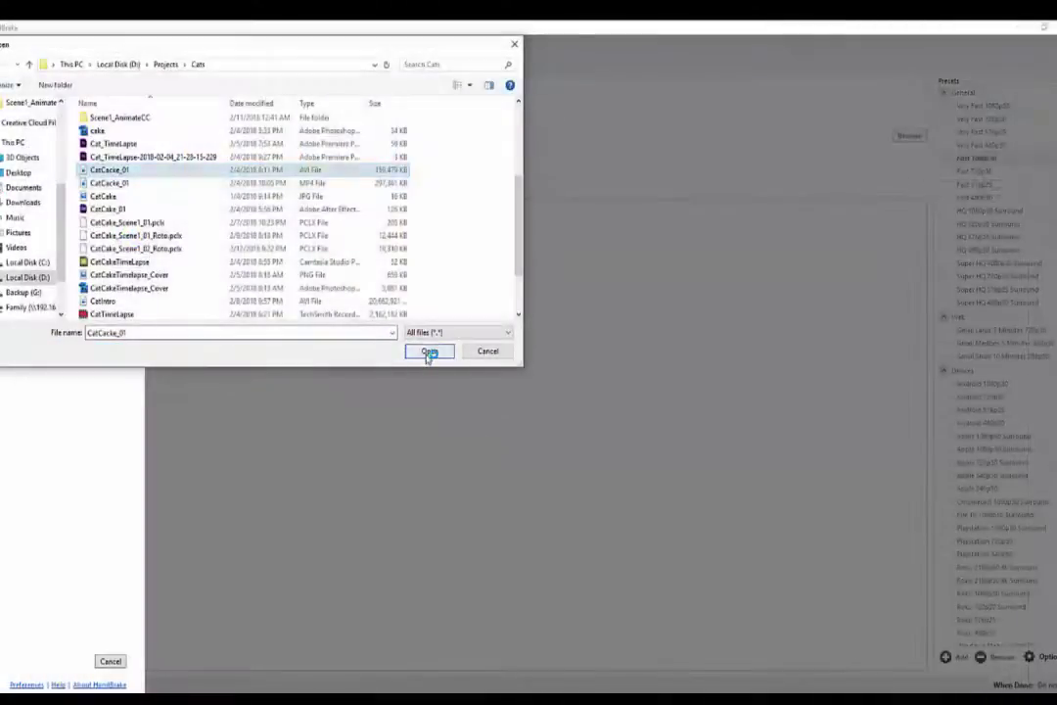
# - Load CatCacke_01 as HandBrake's source video
pyautogui.click(431, 351)
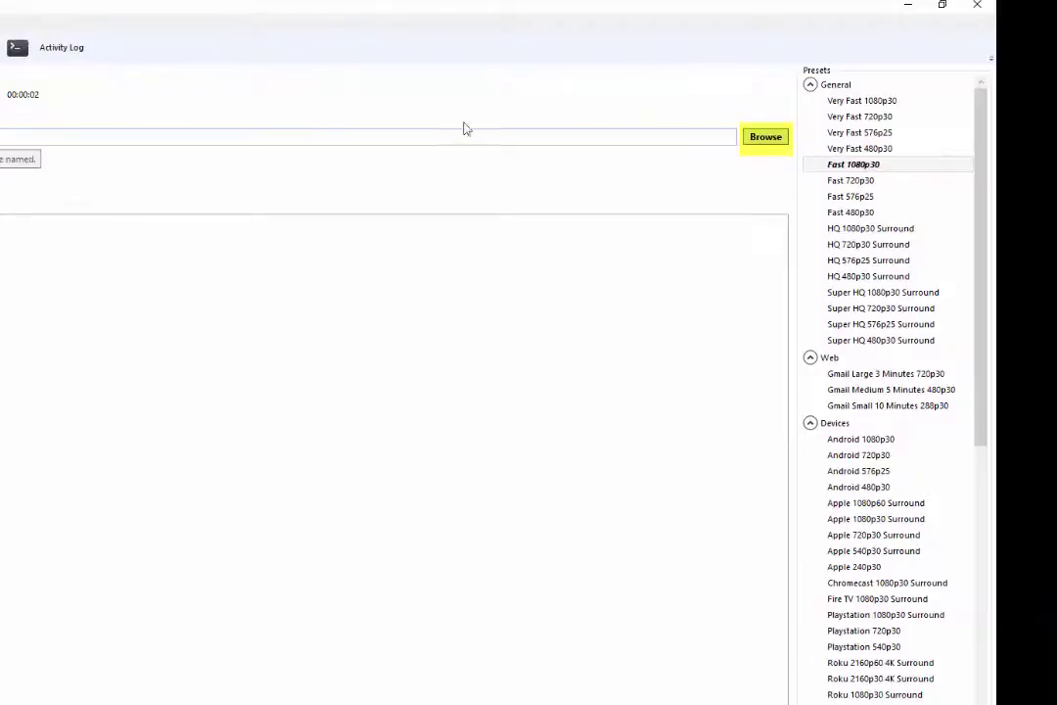
pyautogui.click(766, 137)
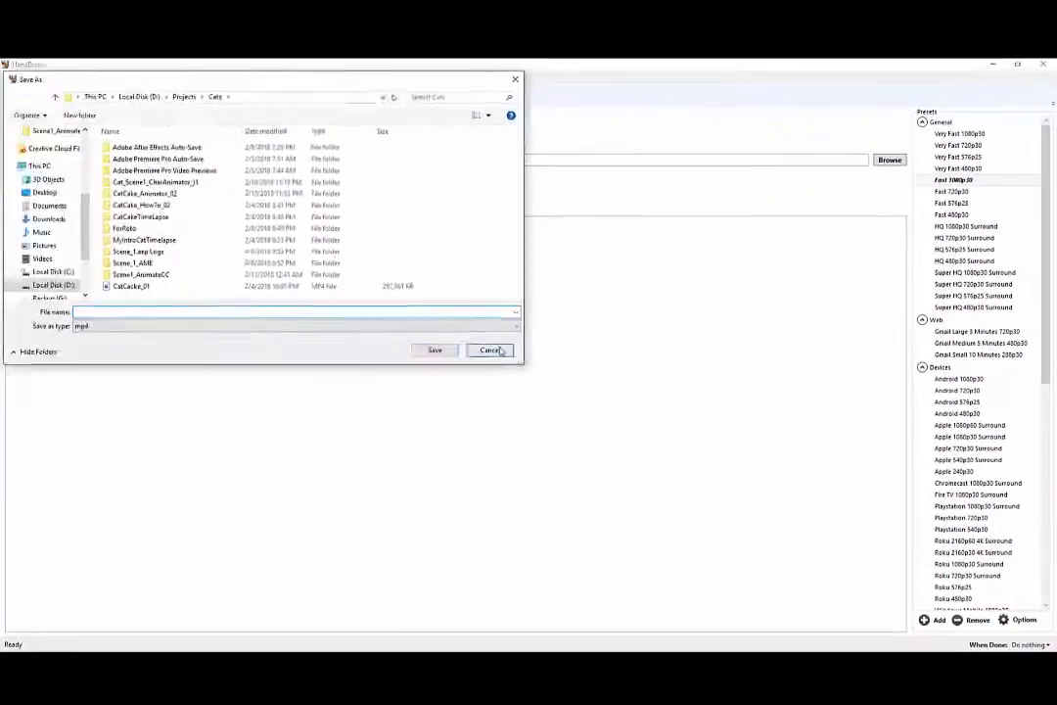
pyautogui.press('Escape')
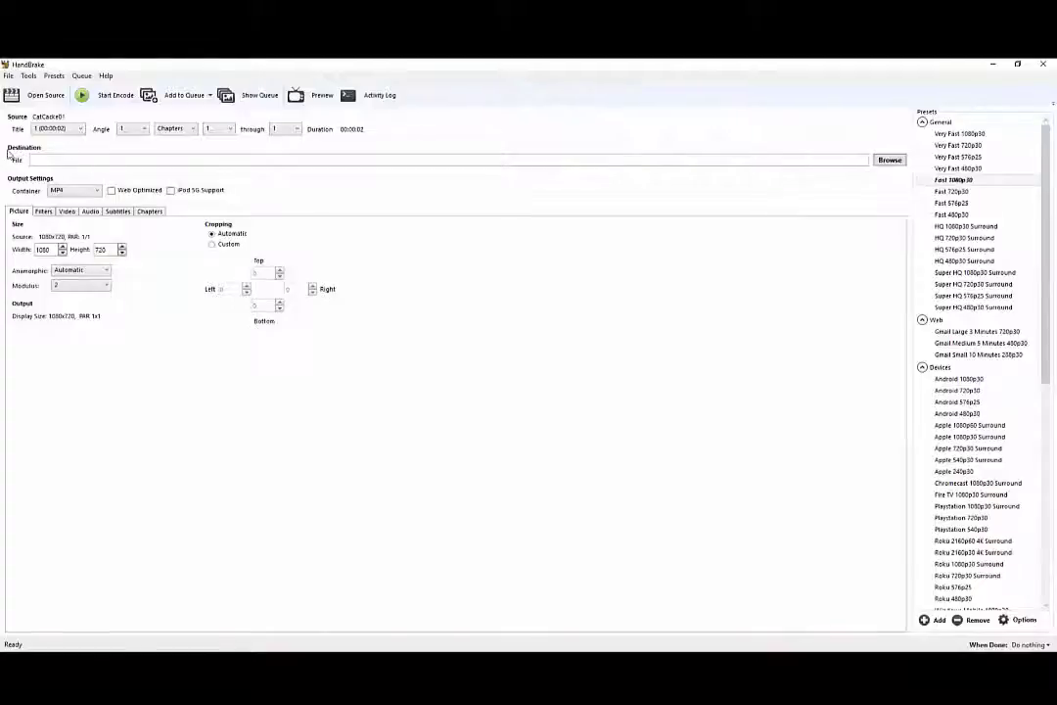
# - Set the output destination to test.mp4 in D:\Projects\Cats
pyautogui.click(888, 161)
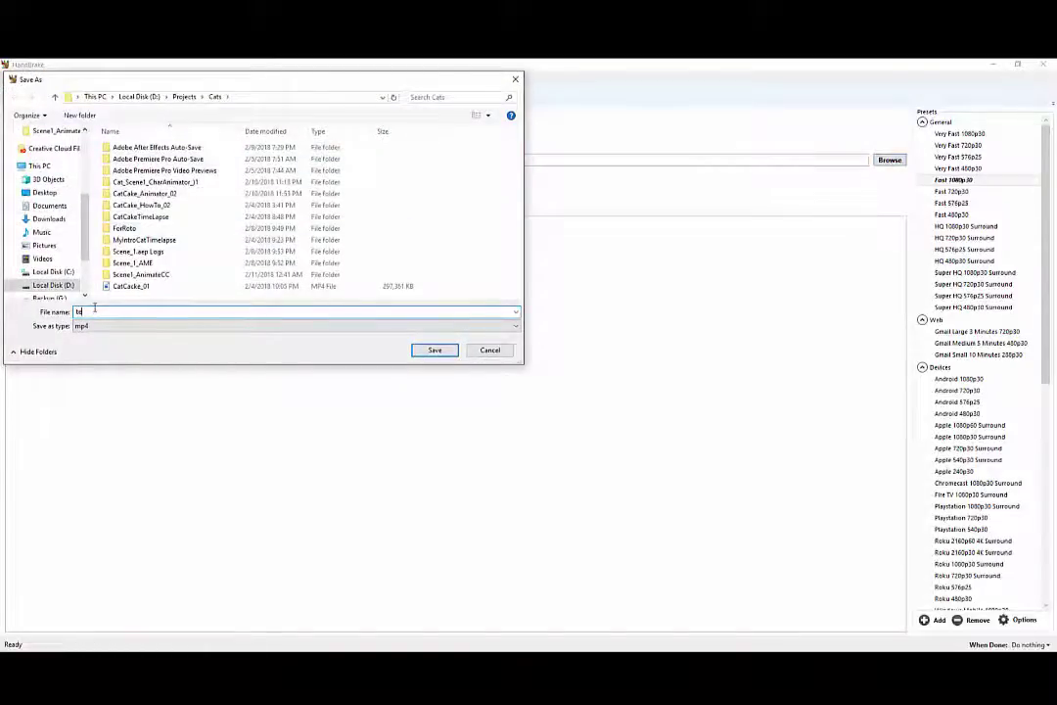
pyautogui.write('test')
pyautogui.click(433, 350)
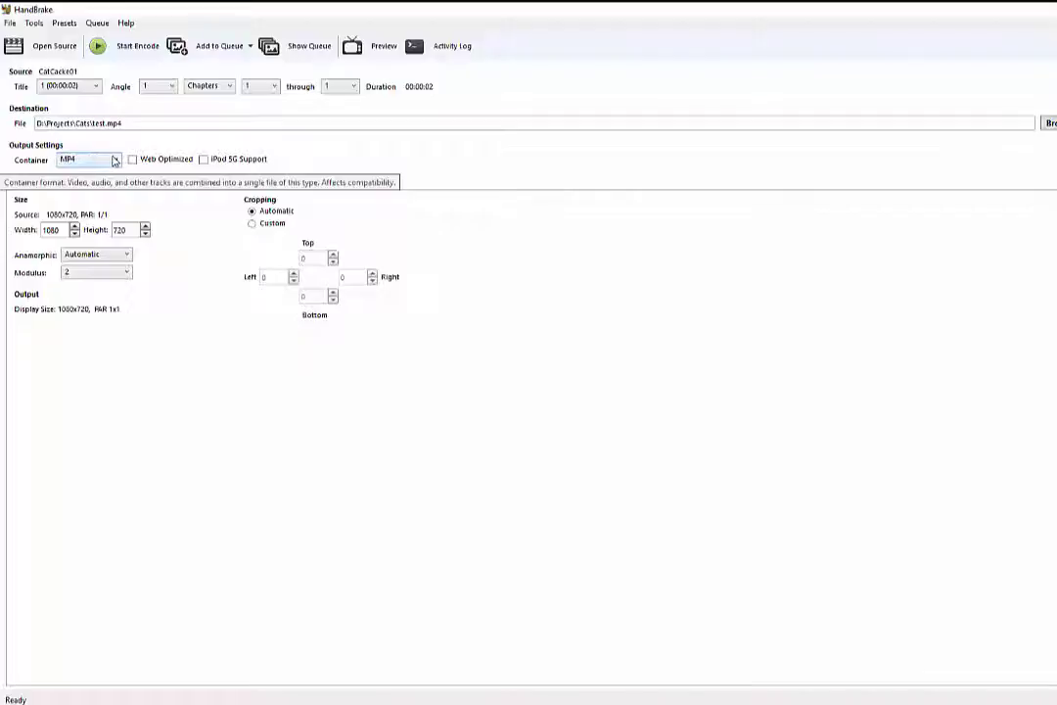
# - Keep MP4 as the output container and look over the filter settings
pyautogui.click(114, 160)
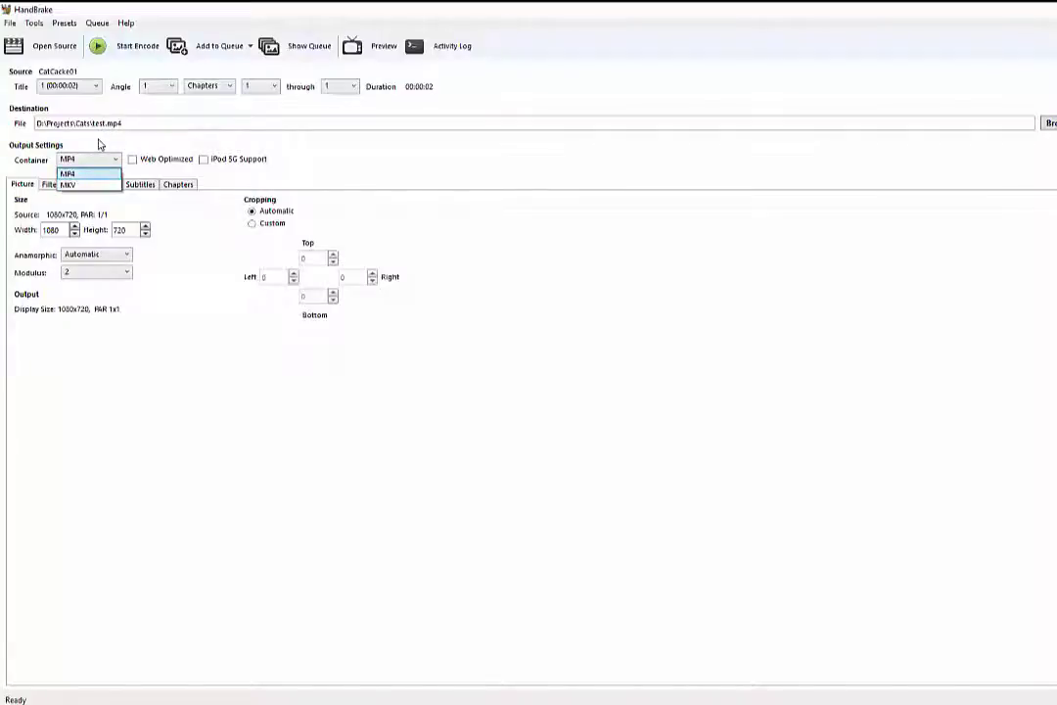
pyautogui.click(98, 144)
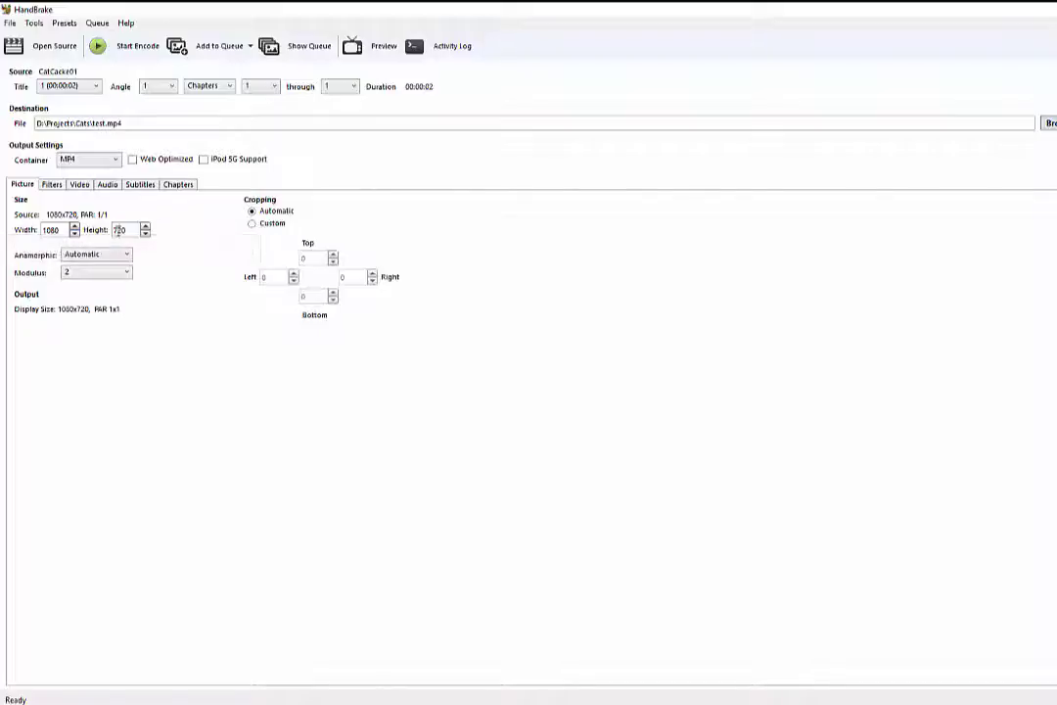
pyautogui.click(56, 188)
# - Keep H.264 as the video codec and review the audio and subtitle settings
pyautogui.click(82, 187)
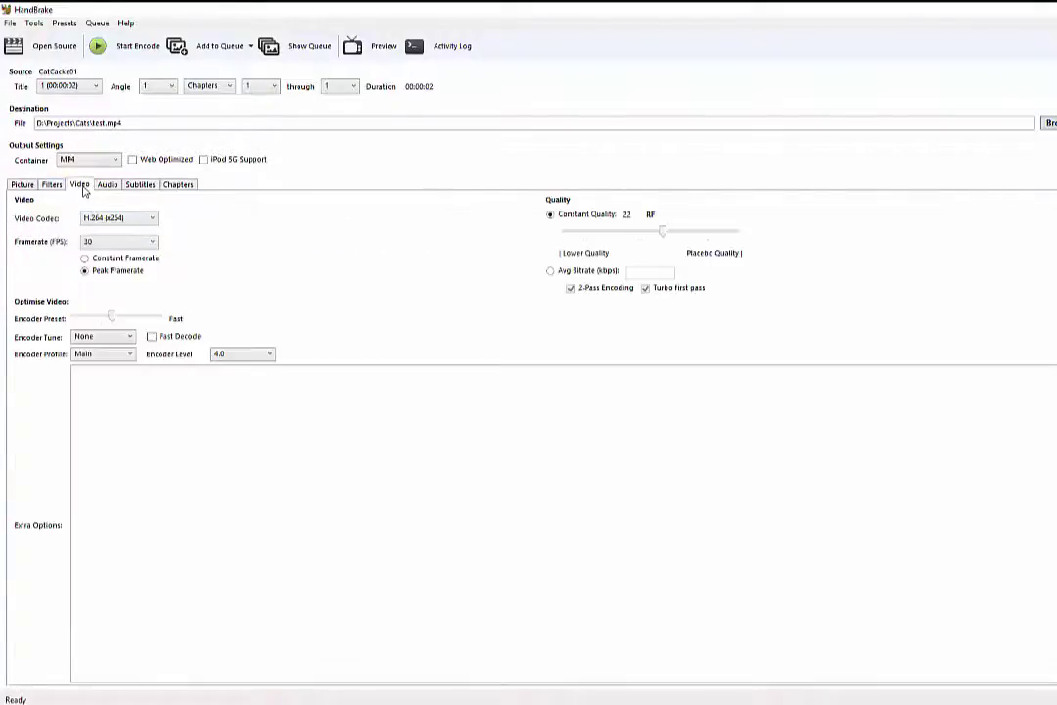
pyautogui.click(110, 219)
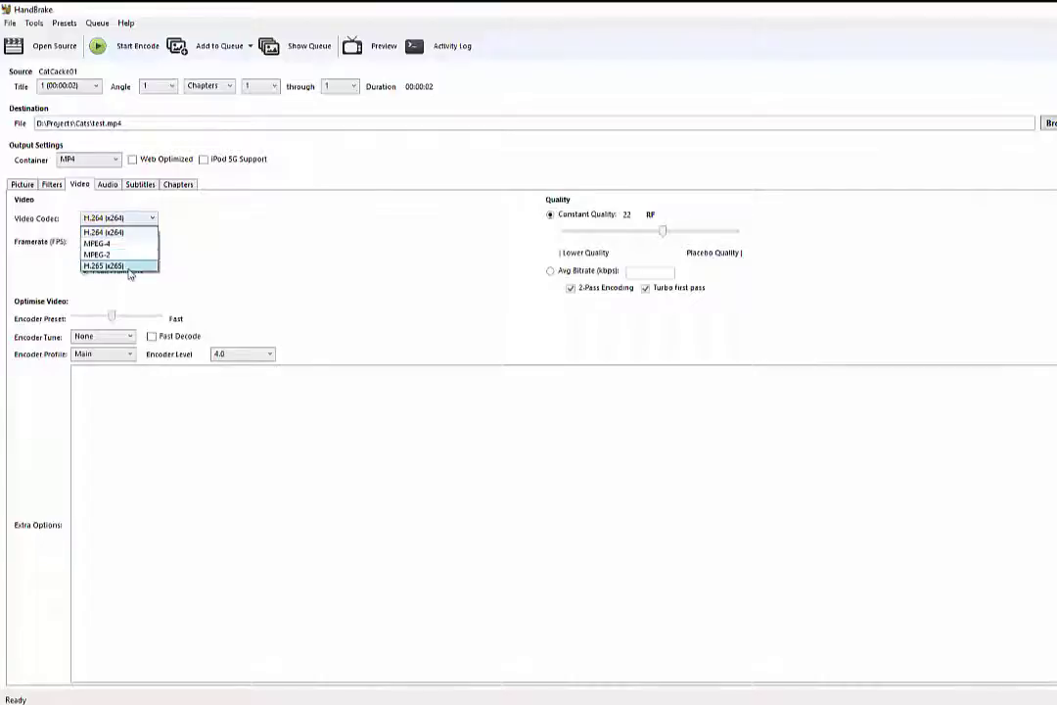
pyautogui.click(108, 232)
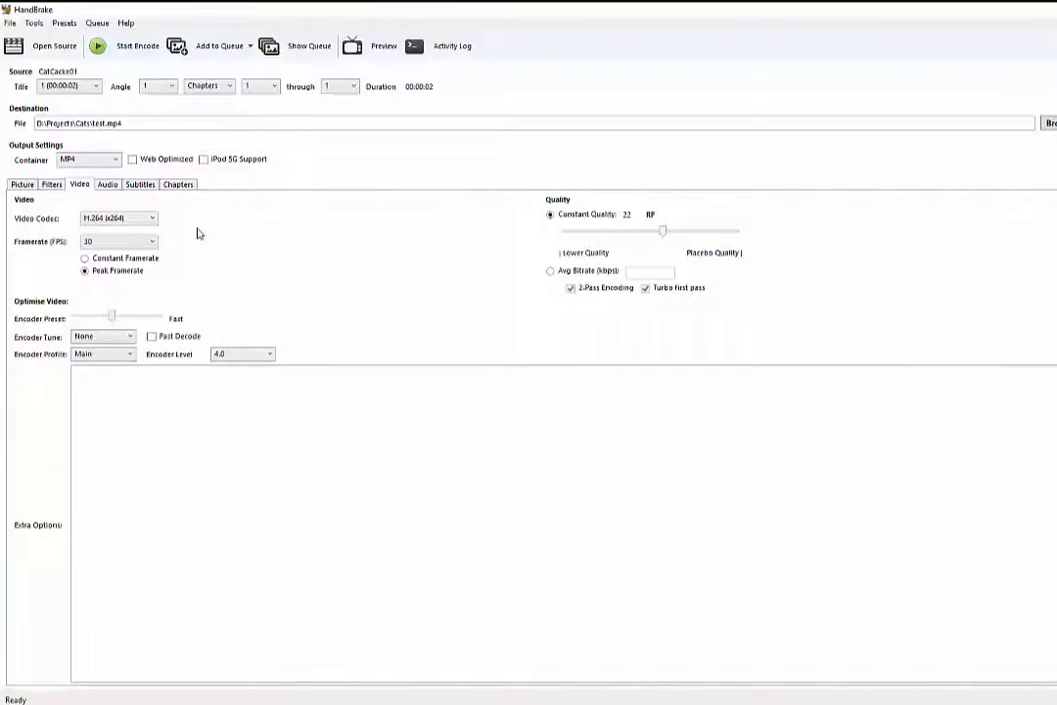
pyautogui.click(108, 185)
pyautogui.click(140, 185)
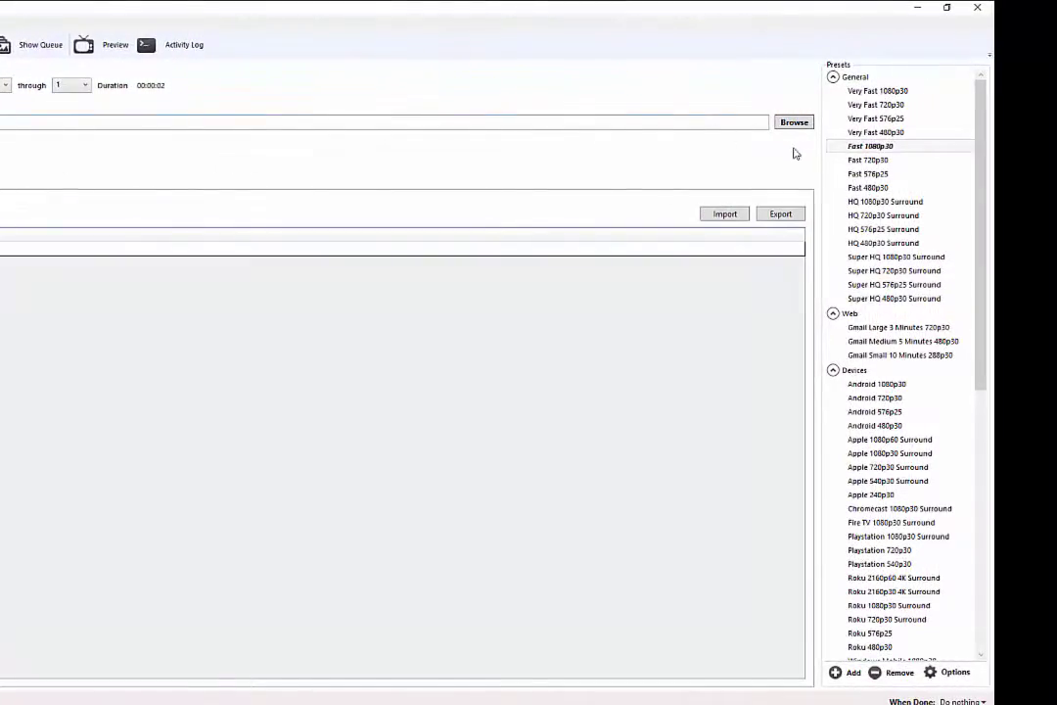
# - Scroll the Presets panel and bring up the Add Preset dialog
pyautogui.scroll(-10, 871, 235)
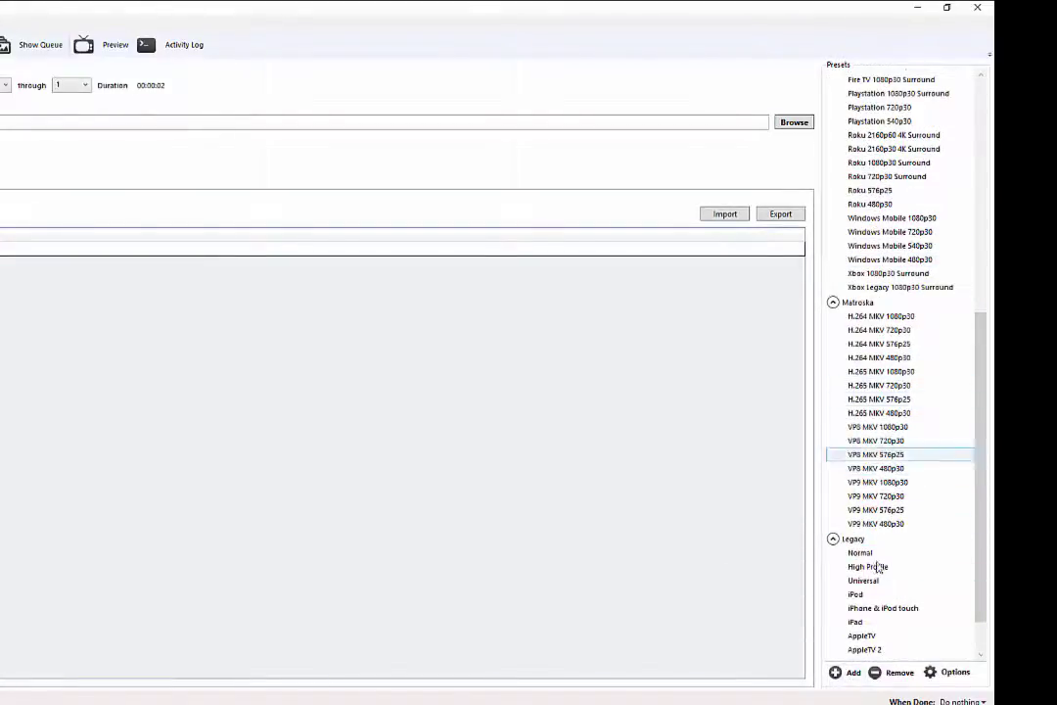
pyautogui.click(852, 672)
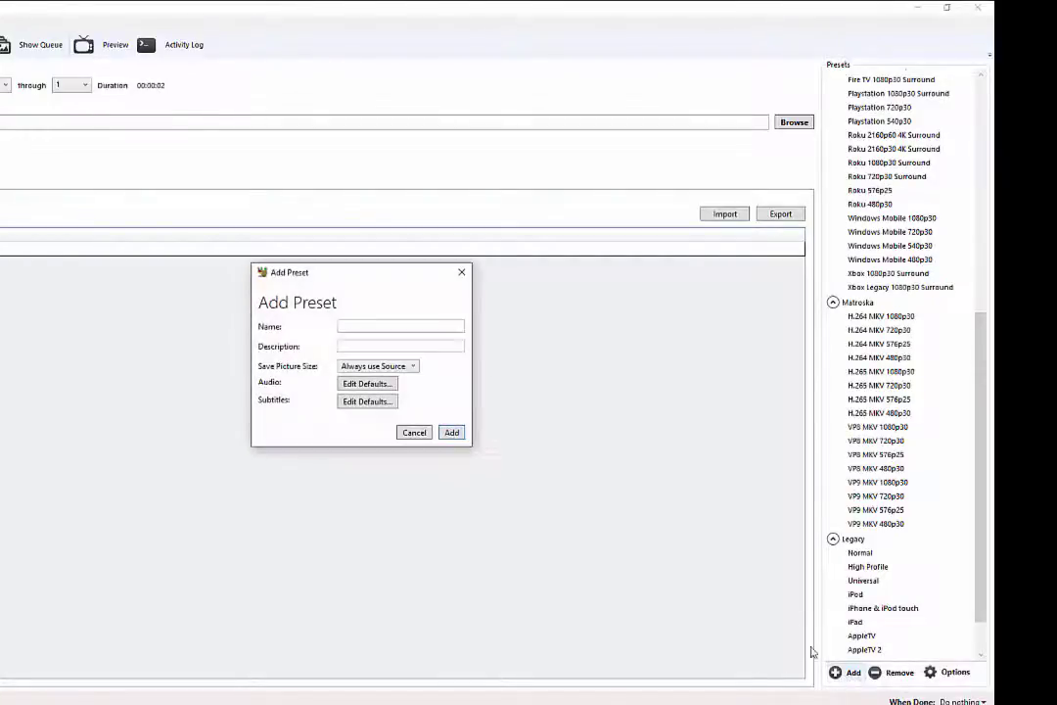